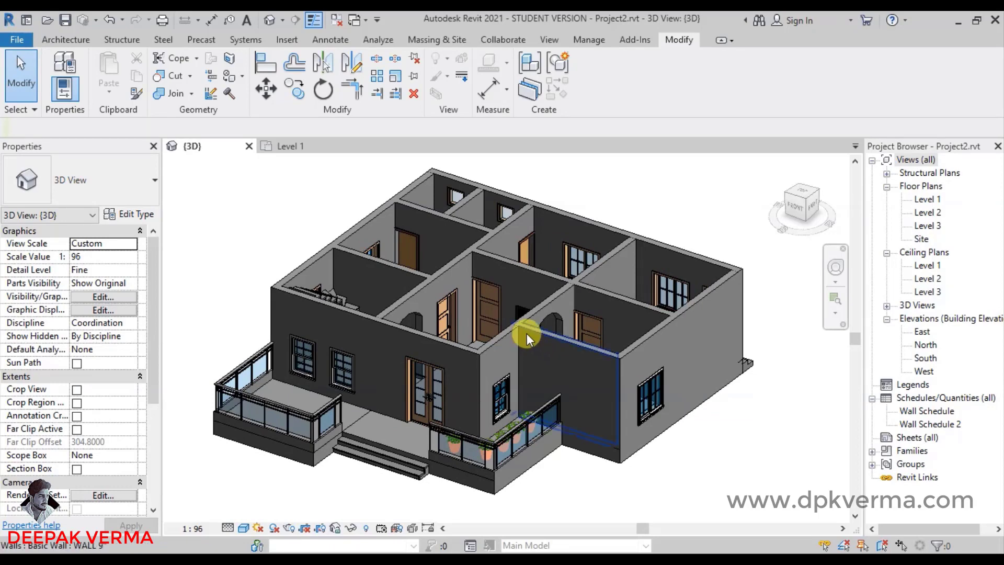
Set the Cost type parameter of the front double full-glass exterior door to 4500.
scroll(399, 395, up, 3)
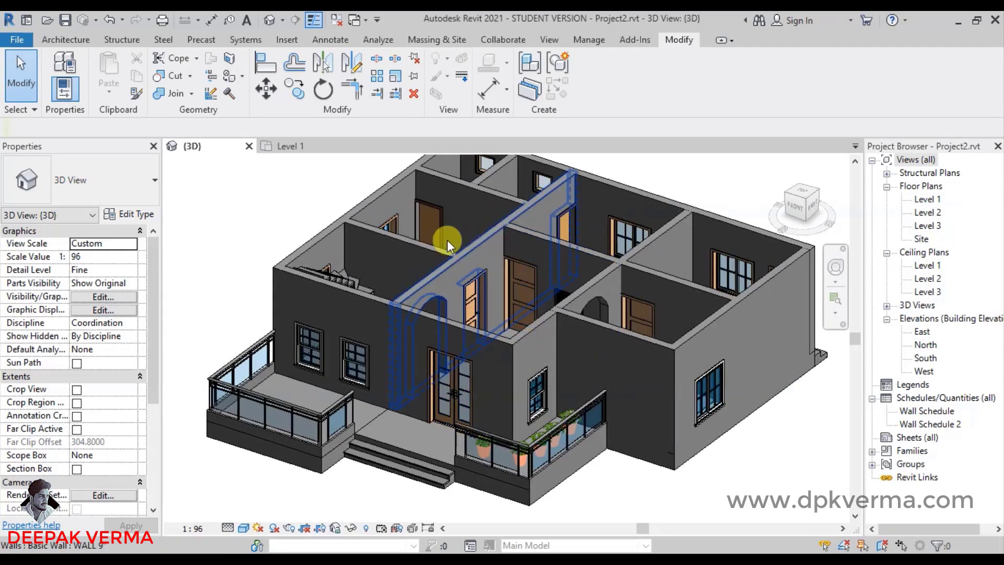
mouse_move(513, 359)
middle_down()
mouse_move(523, 362)
mouse_move(510, 373)
middle_up()
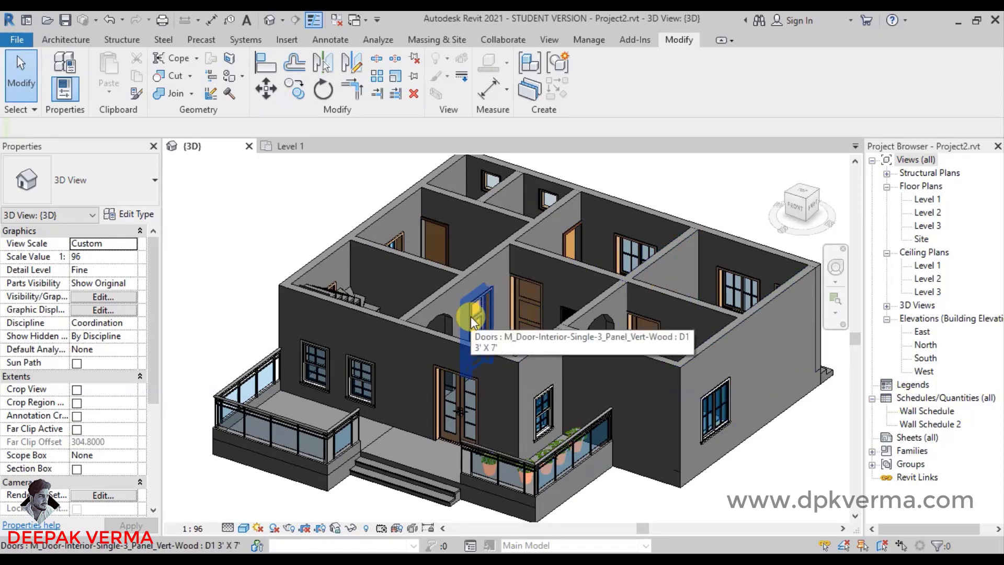
middle_drag(485, 304, 486, 297)
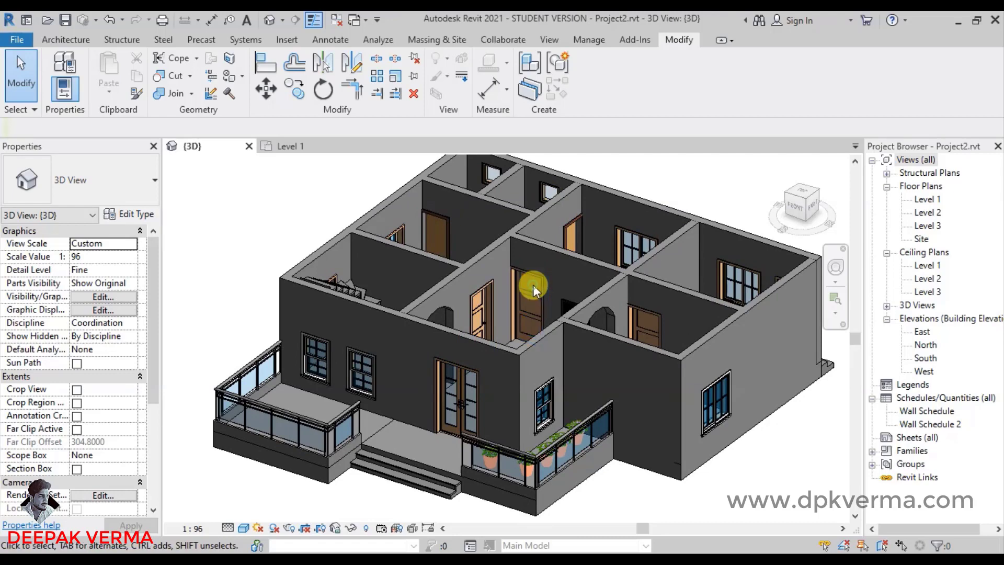
click(460, 390)
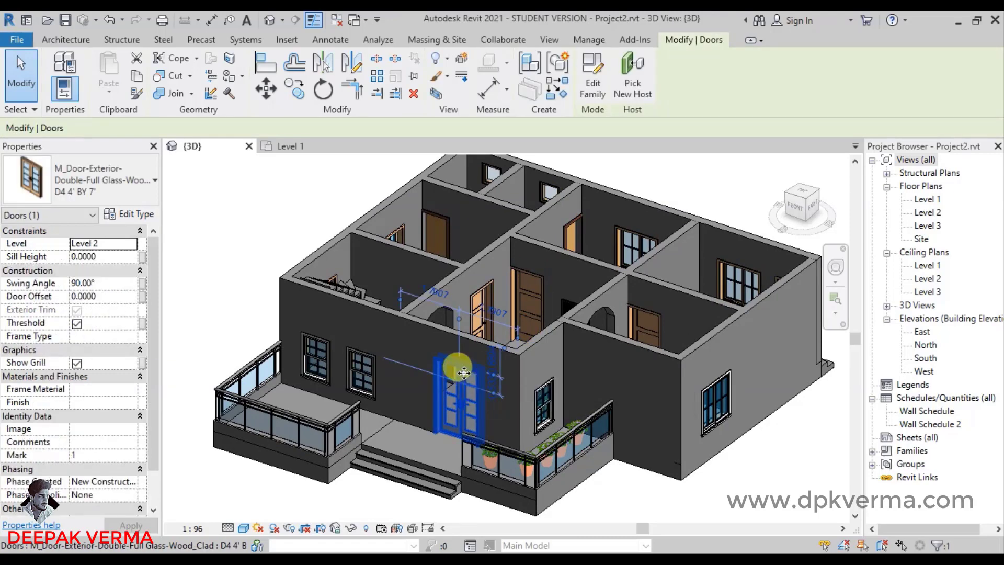
click(137, 215)
drag(319, 68, 366, 55)
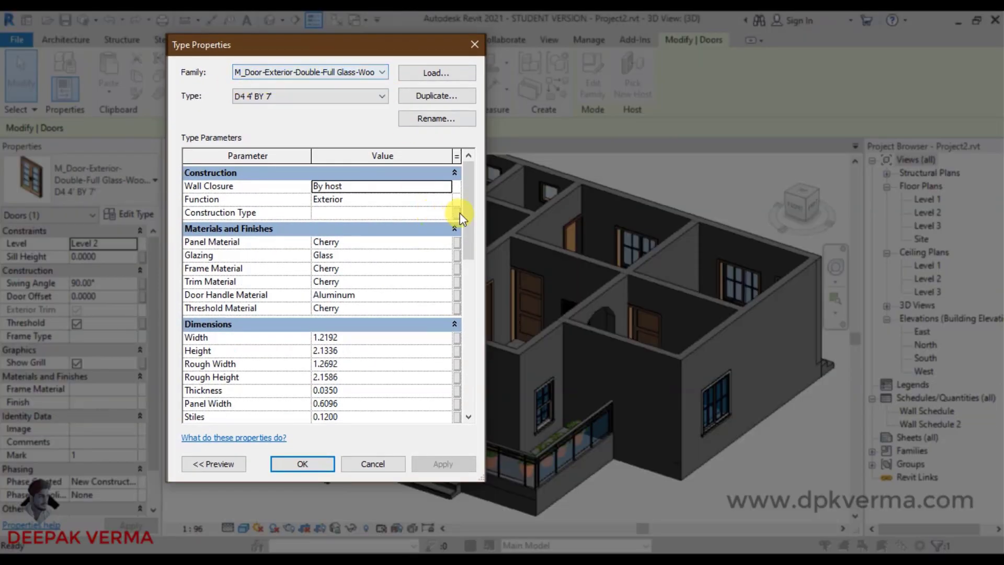
drag(465, 209, 459, 381)
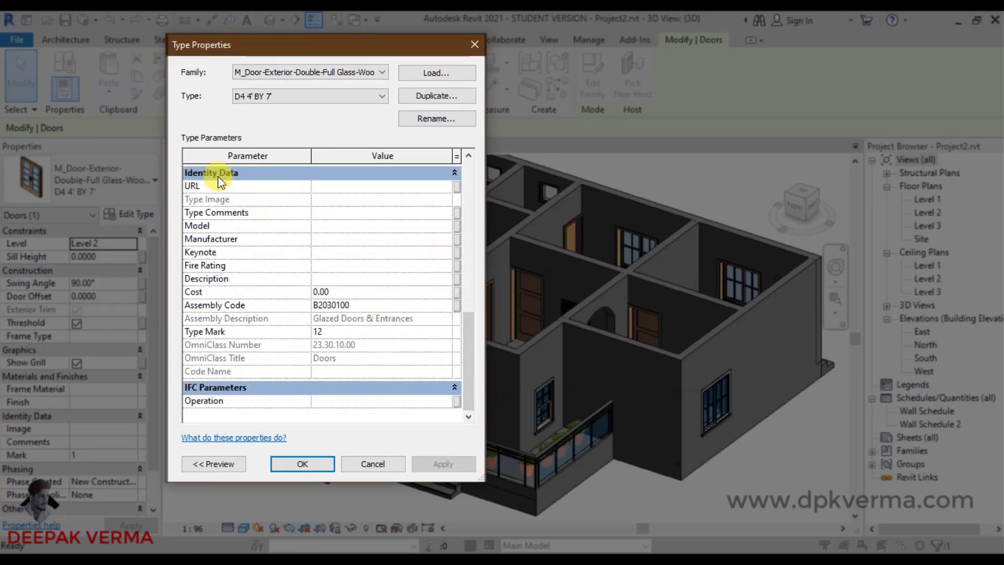
click(347, 293)
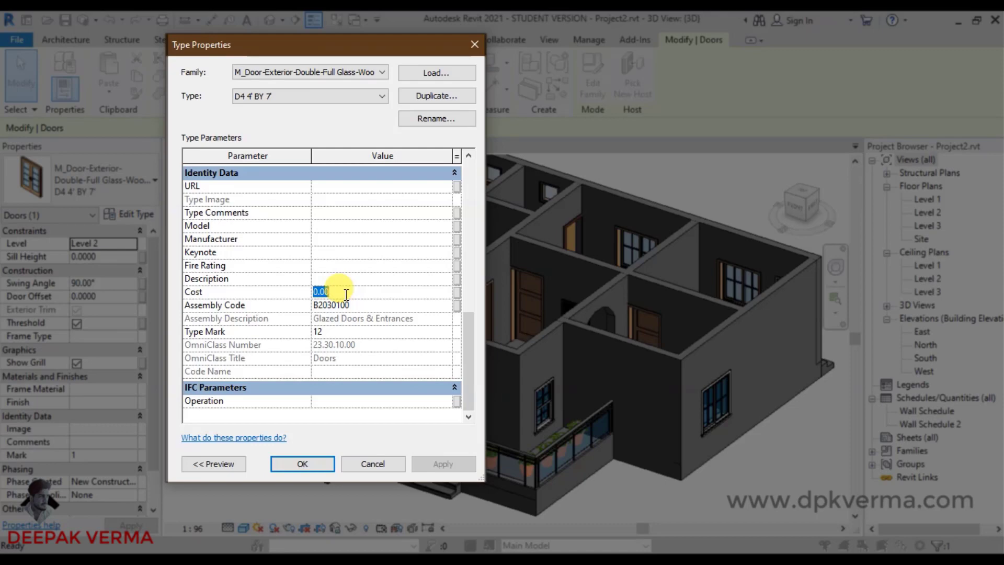
drag(331, 53, 701, 71)
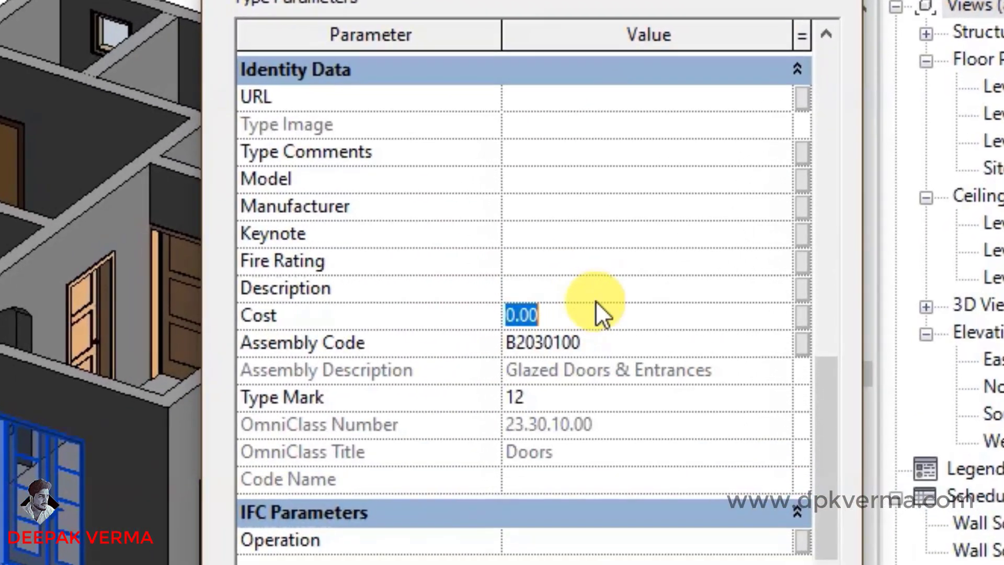
text(4500)
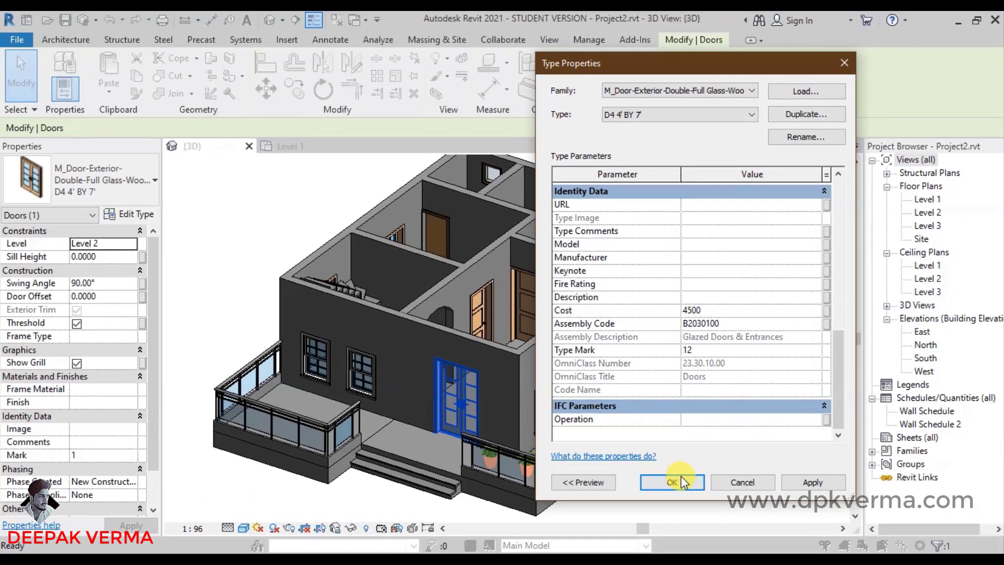
click(680, 479)
click(681, 477)
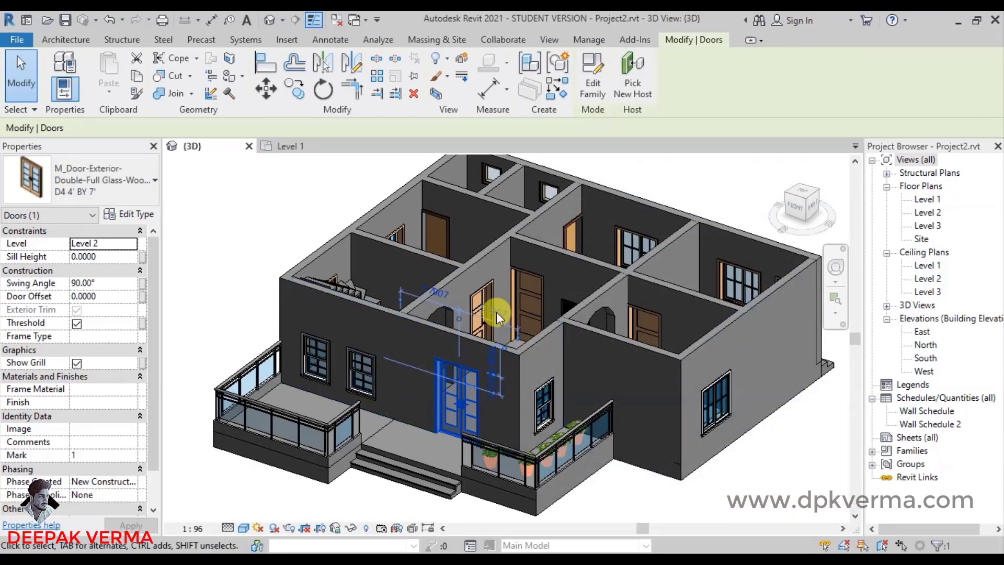
Open the double glass door's family, examine the Cost parameter in its family types, and close the family without changes.
click(596, 96)
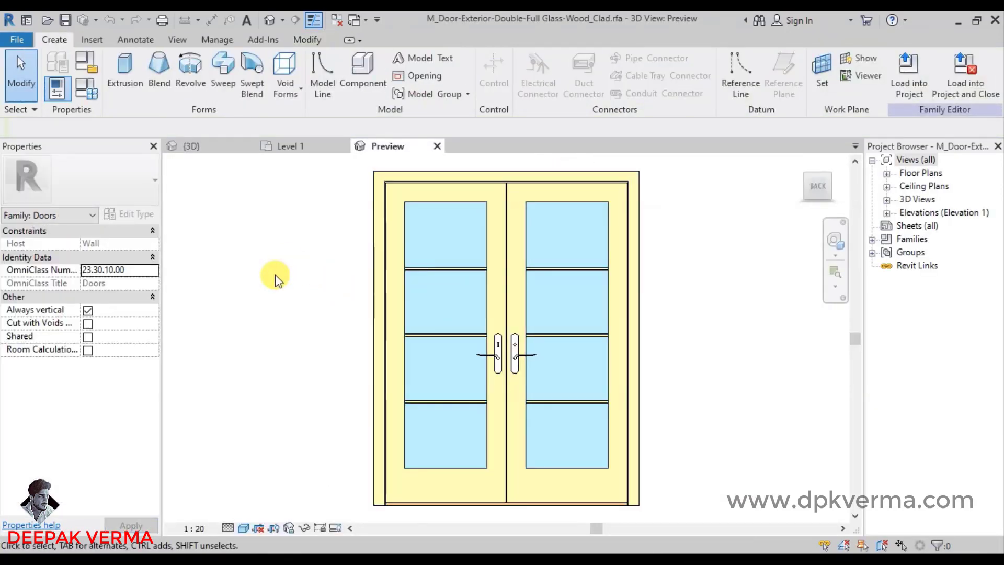
click(82, 92)
scroll(445, 347, down, 10)
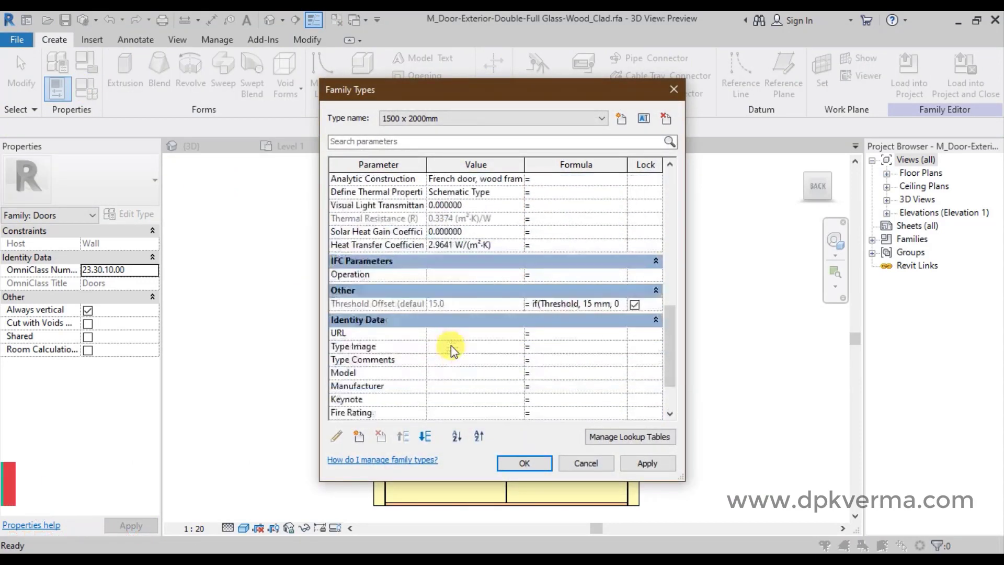
scroll(449, 355, down, 3)
click(439, 372)
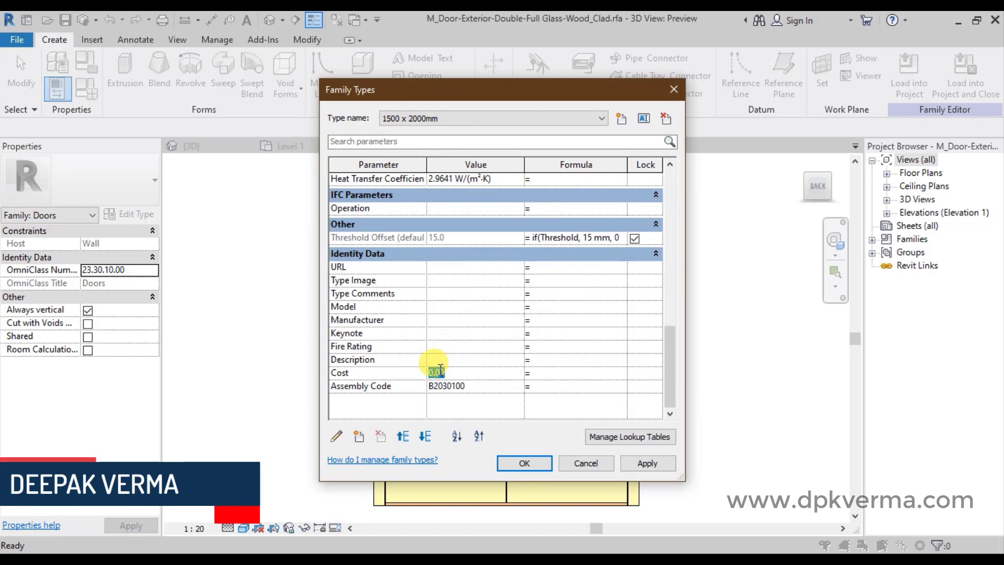
click(585, 455)
click(437, 145)
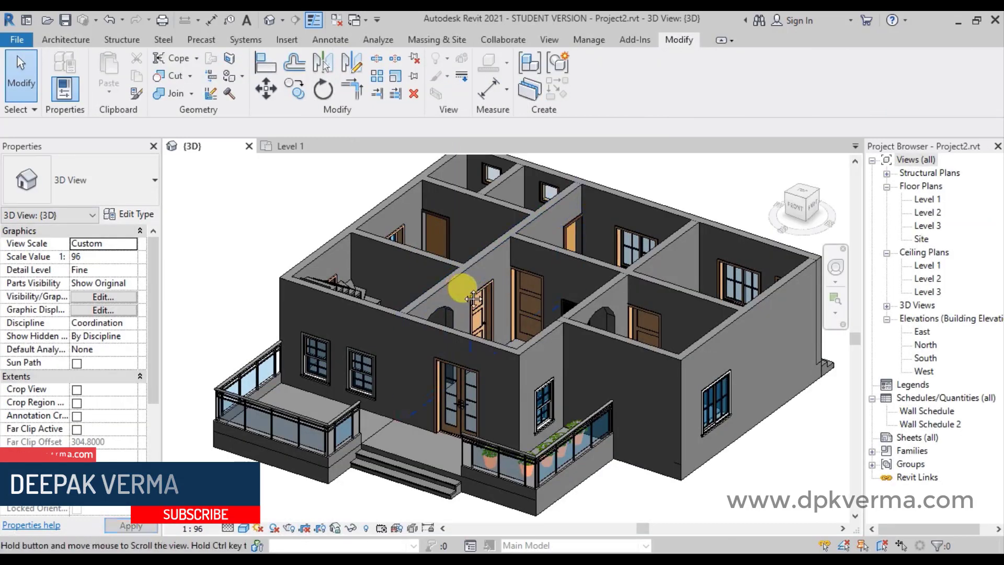
Create a new building component schedule for the Doors category in the New Construction phase.
middle_drag(472, 298, 441, 307)
scroll(465, 280, down, 2)
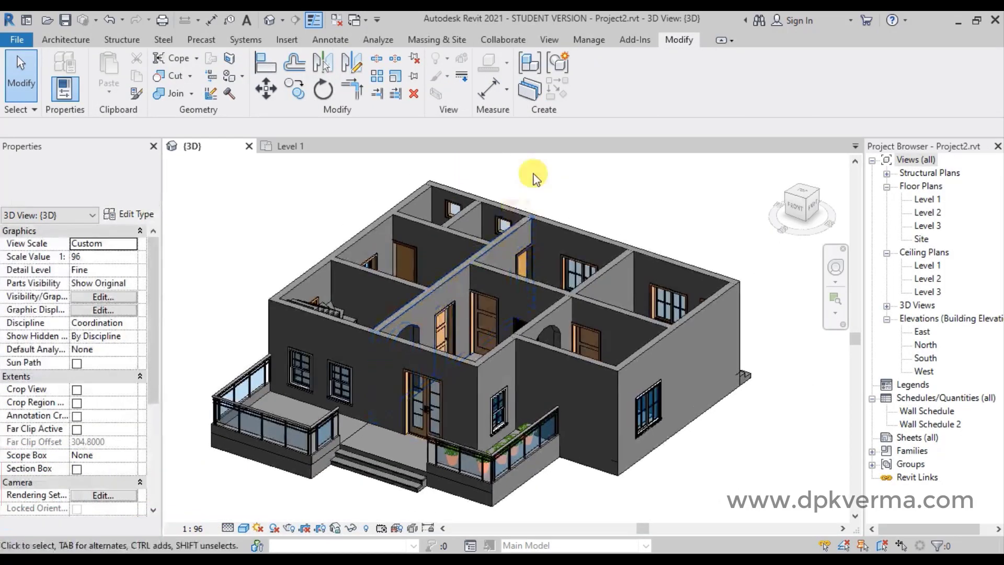
click(549, 41)
click(621, 60)
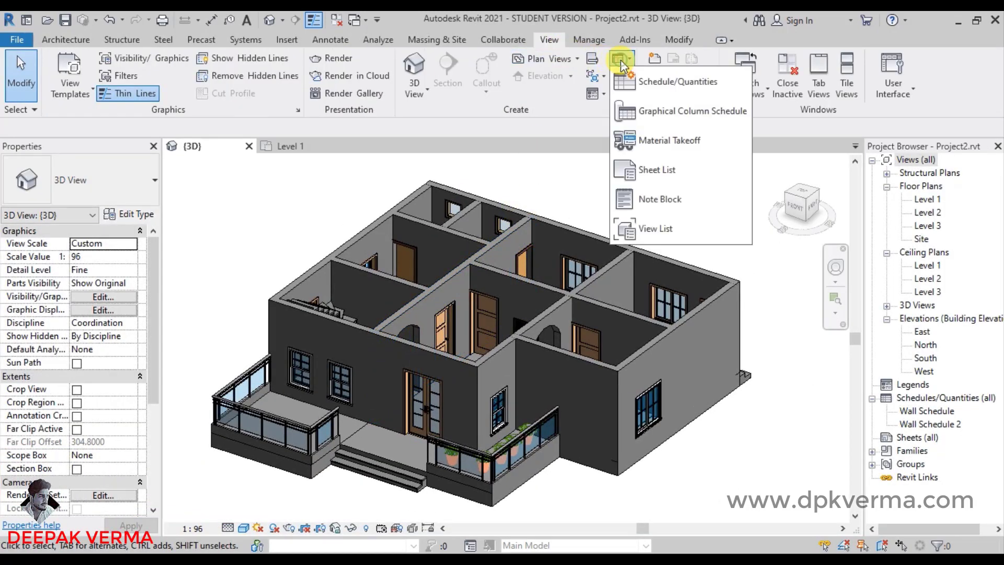
click(621, 61)
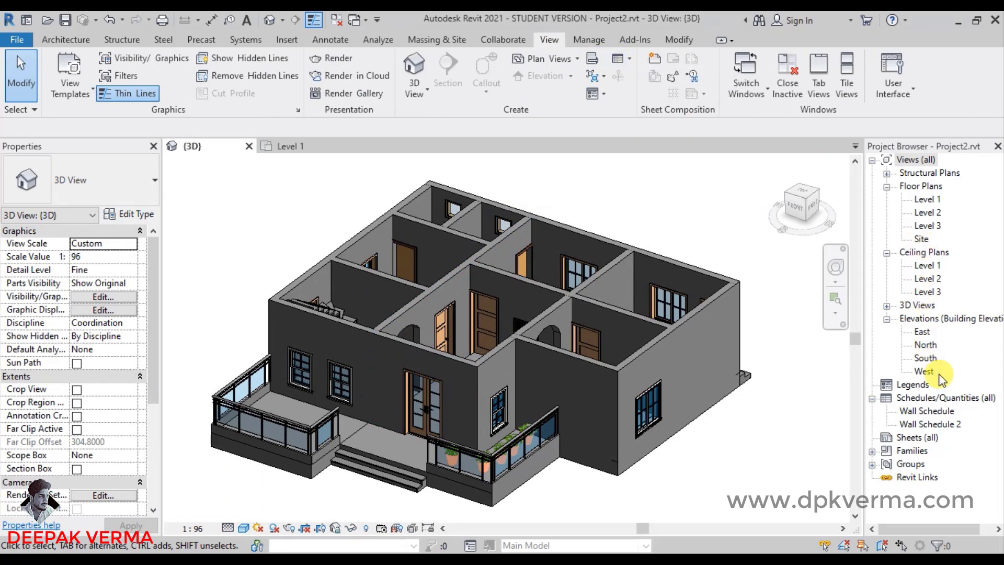
right_click(939, 399)
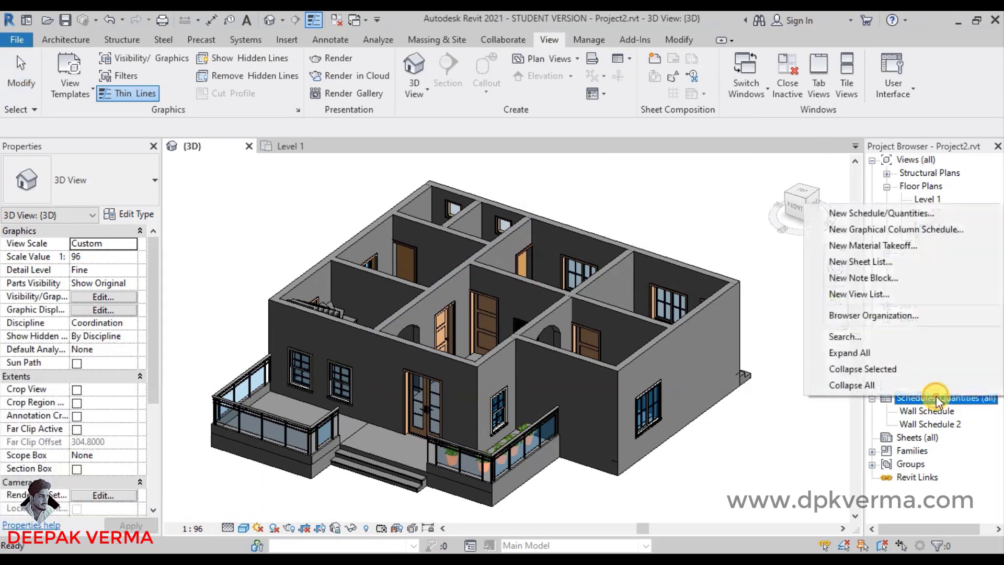
click(840, 215)
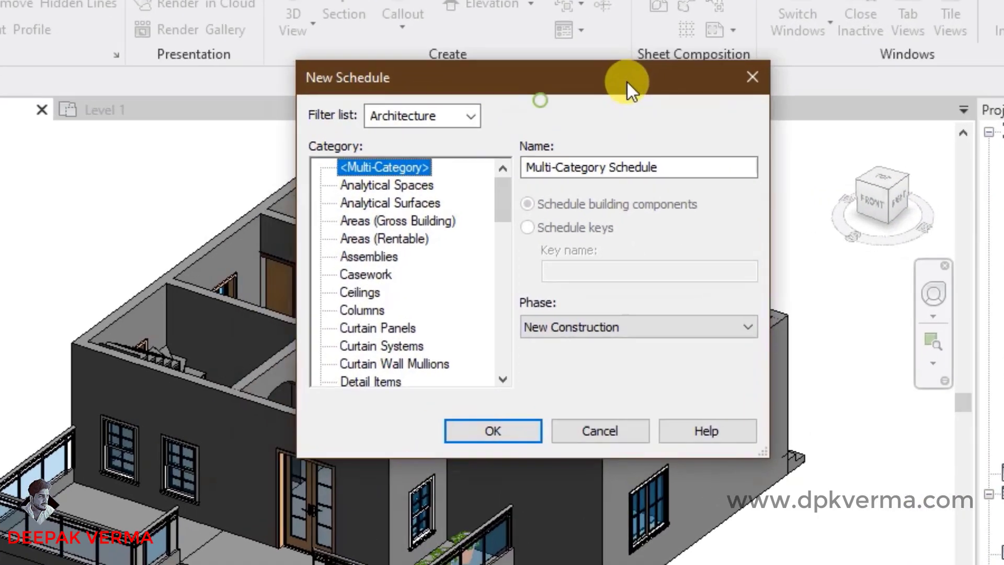
drag(503, 202, 447, 235)
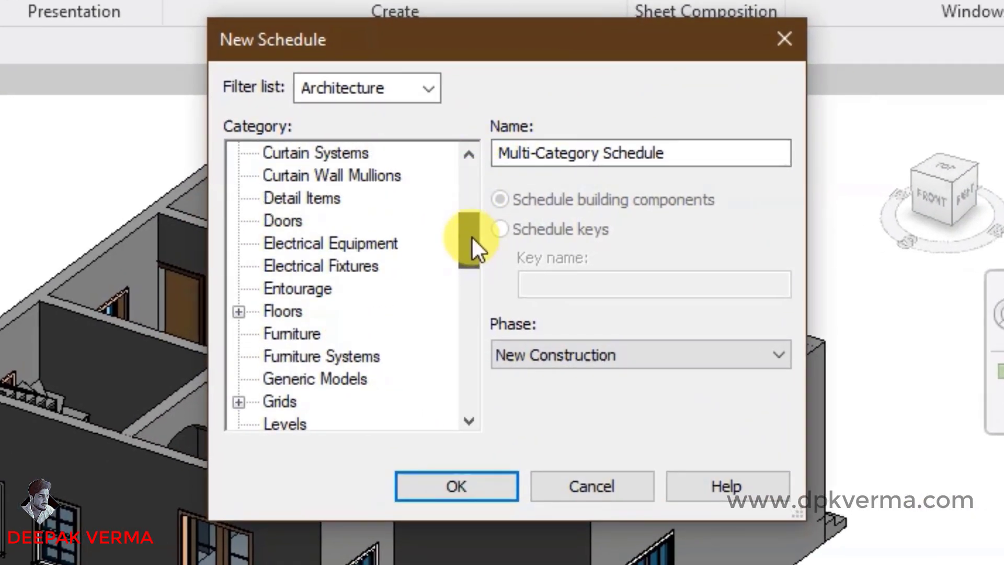
click(294, 243)
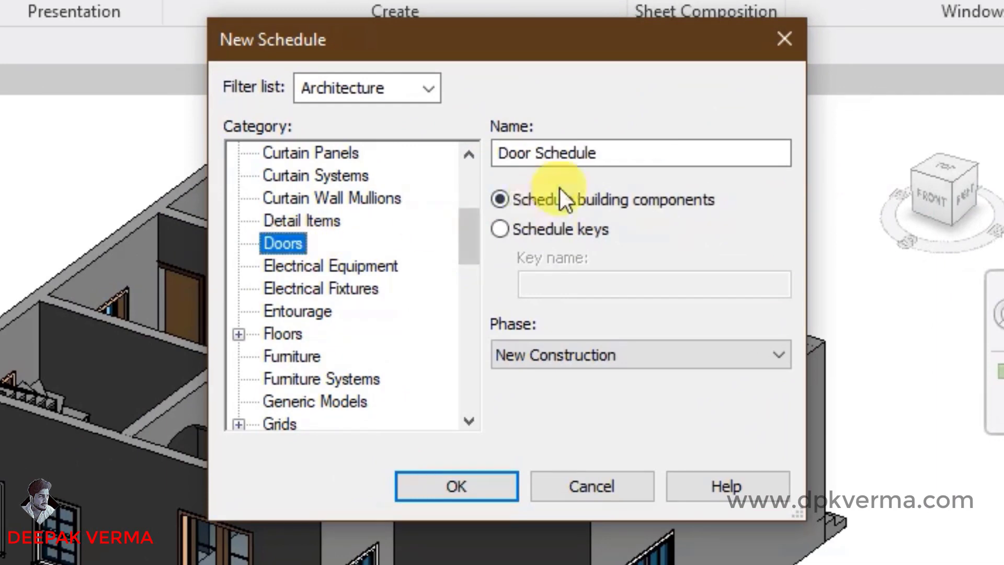
click(430, 491)
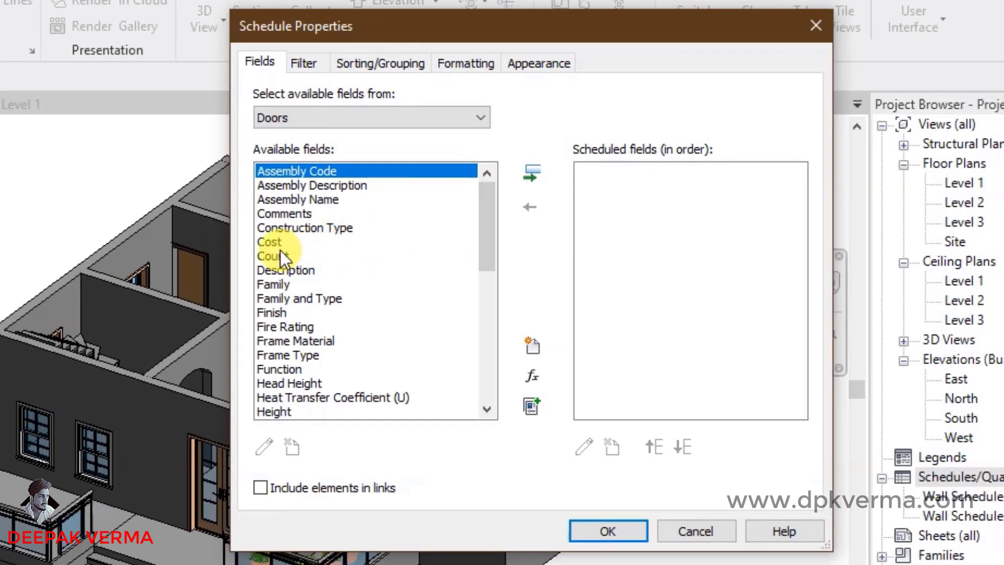
Add the Family and Type and Cost fields to the door schedule, generate it, and widen the Family and Type column.
click(282, 299)
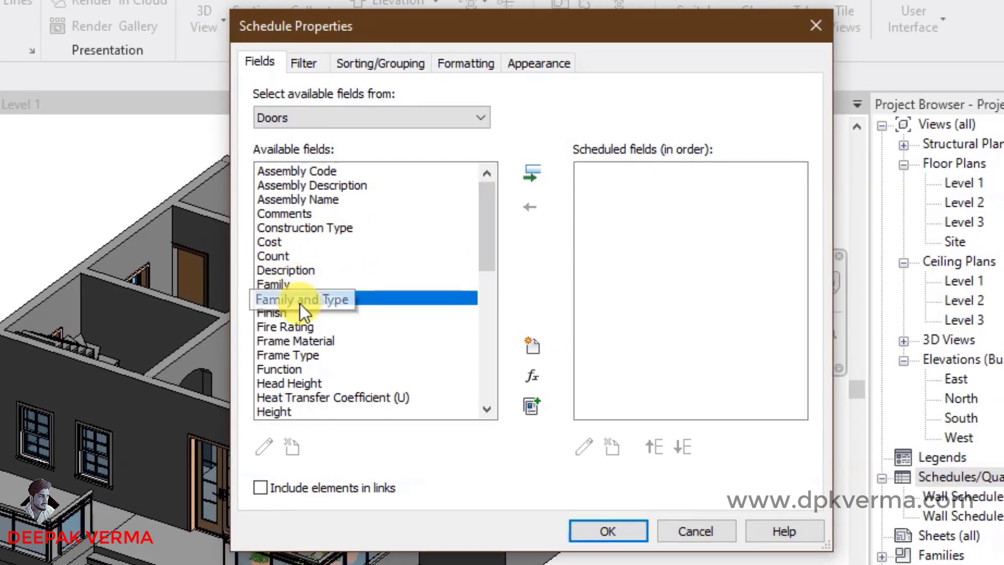
click(534, 177)
click(269, 242)
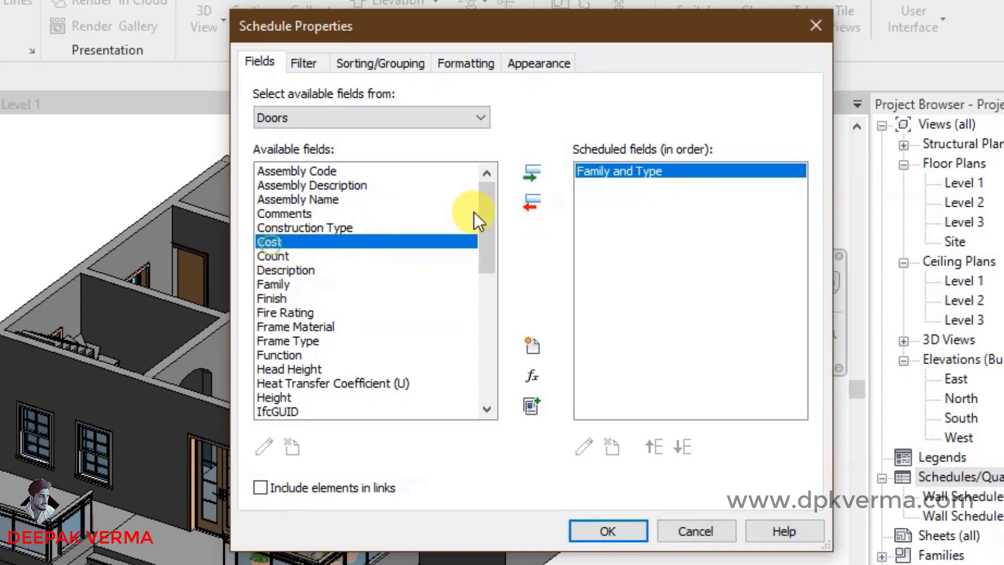
click(532, 173)
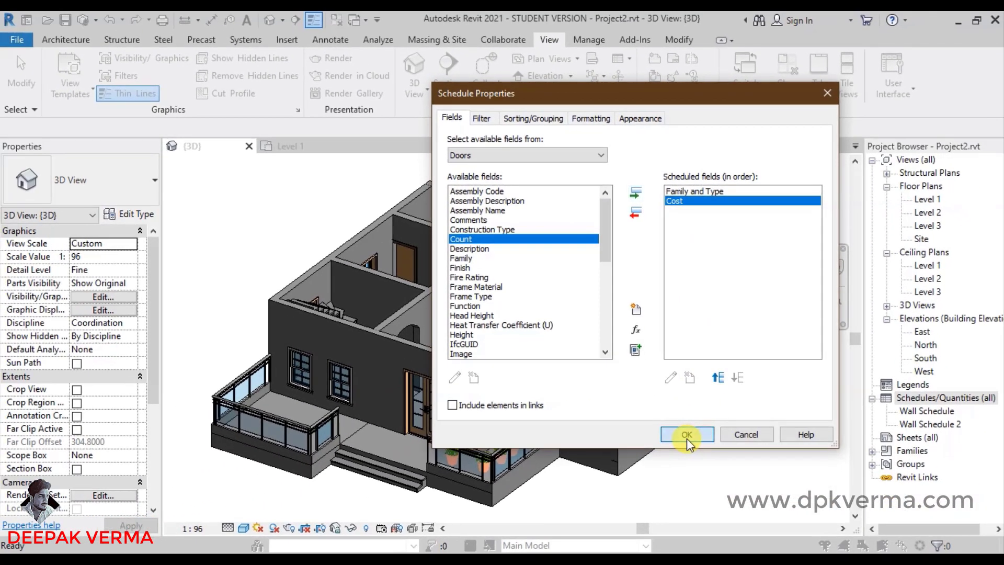
click(601, 530)
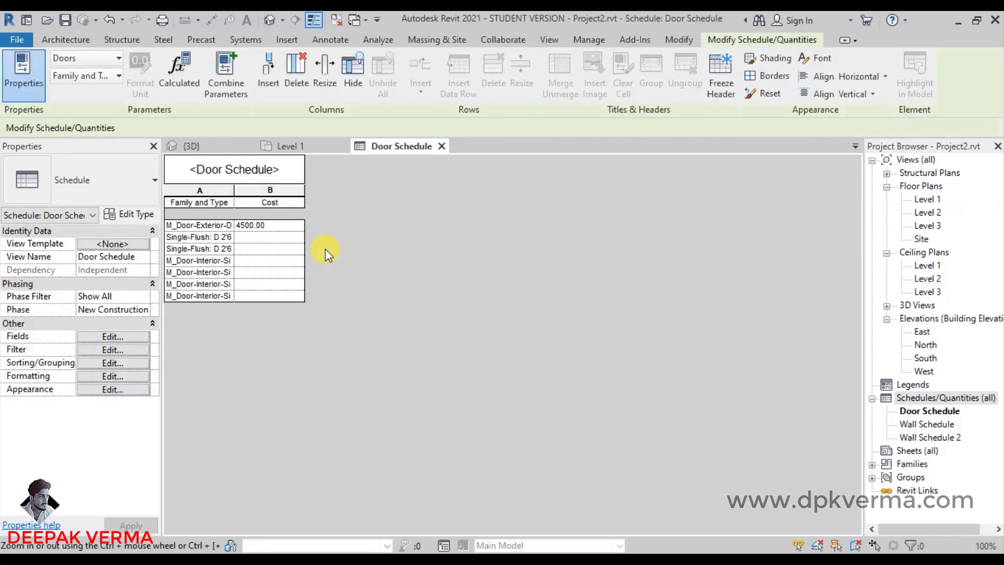
drag(232, 191, 433, 191)
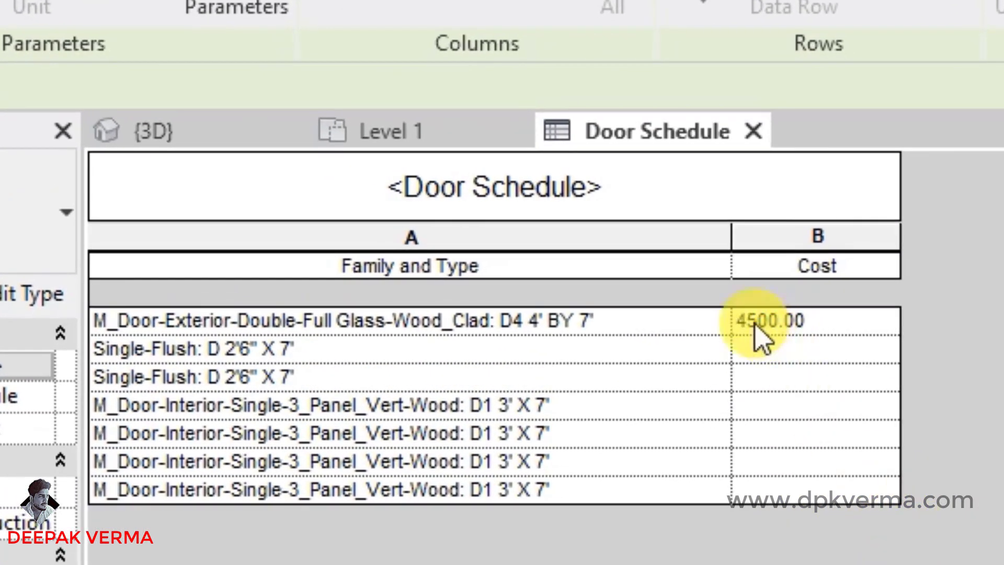
Set the cost of the Single-Flush D 2'6" X 7' doors to 2600 in the schedule, applying it to all elements of that type.
click(763, 322)
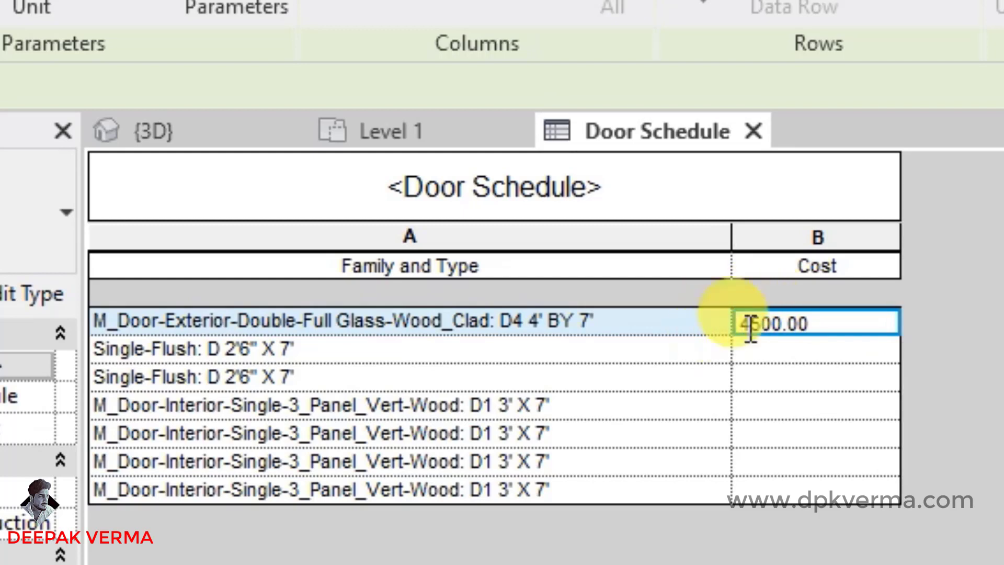
click(802, 354)
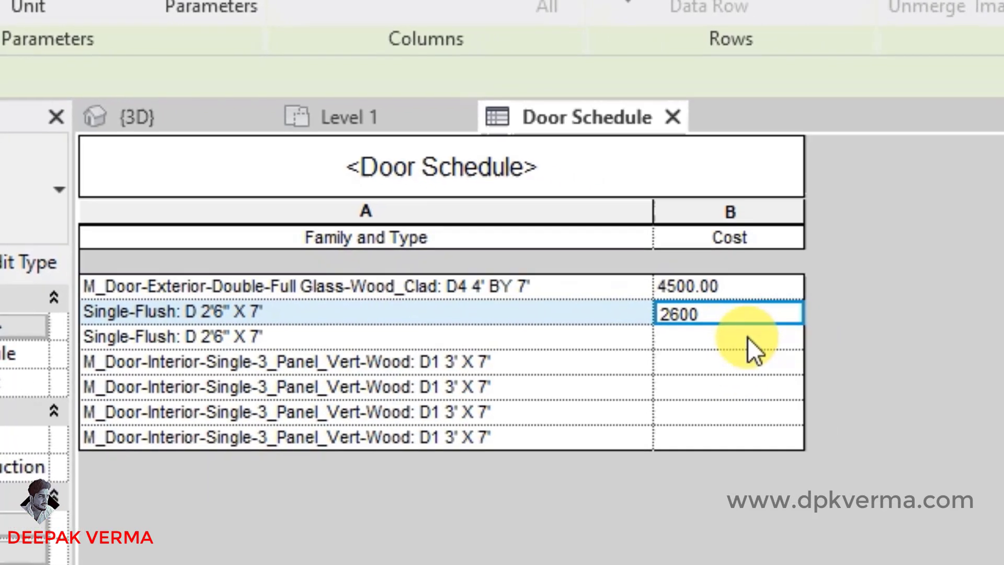
click(779, 377)
drag(554, 208, 677, 285)
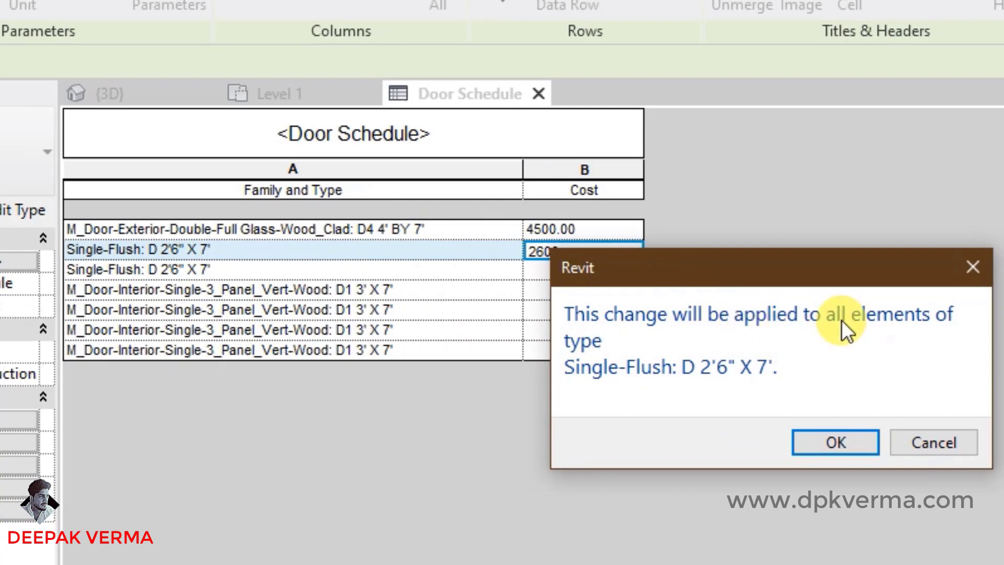
drag(684, 279, 633, 406)
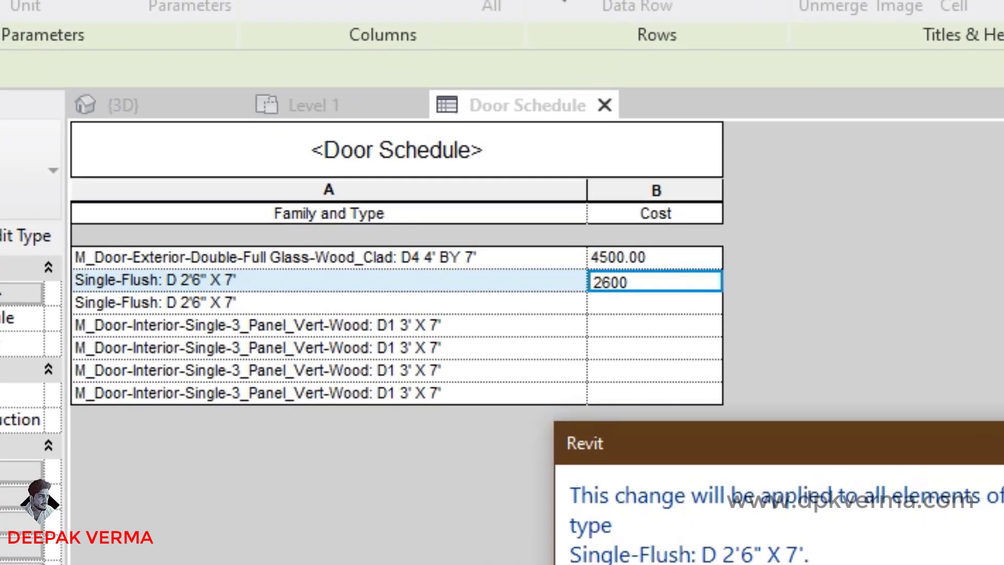
click(724, 529)
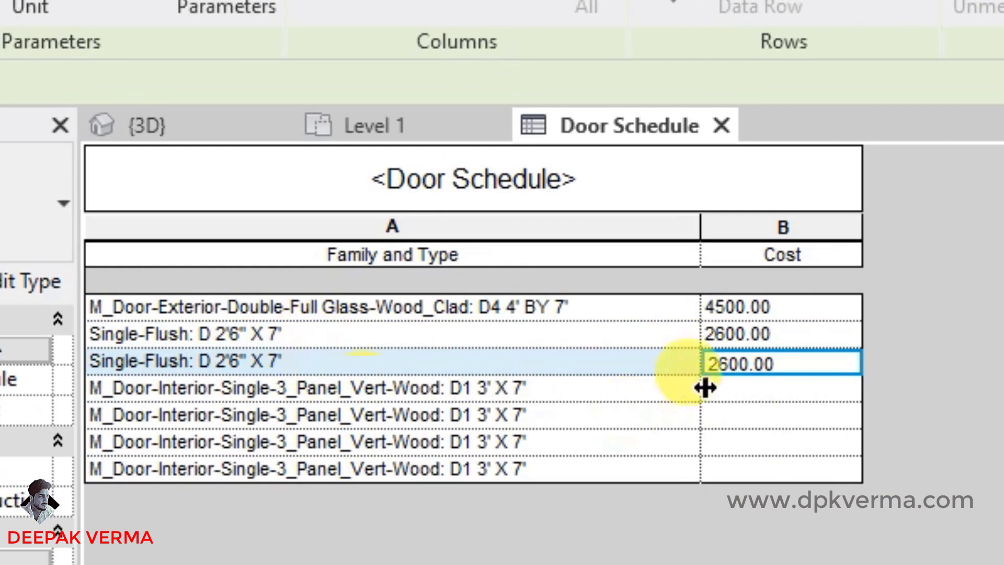
click(763, 333)
click(763, 353)
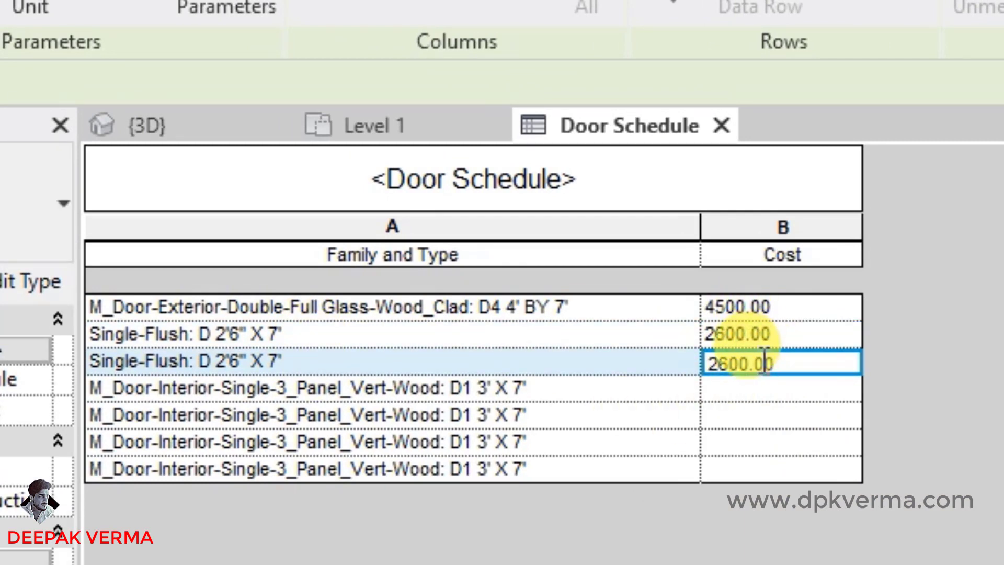
Set the cost of the M_Door-Interior-Single-3_Panel_Vert-Wood D1 3' X 7' doors to 3500, applying it to all elements of that type.
click(782, 394)
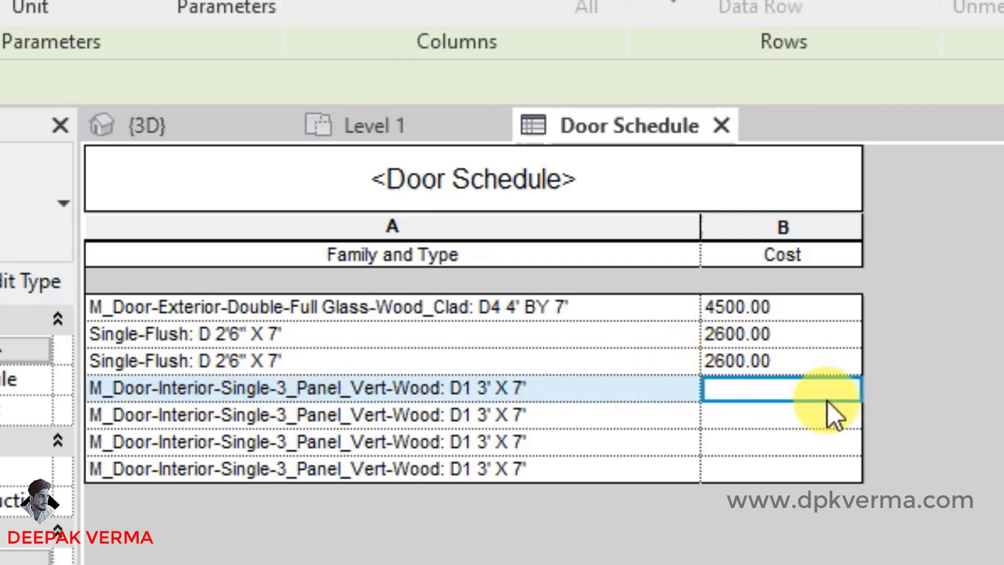
text(3500)
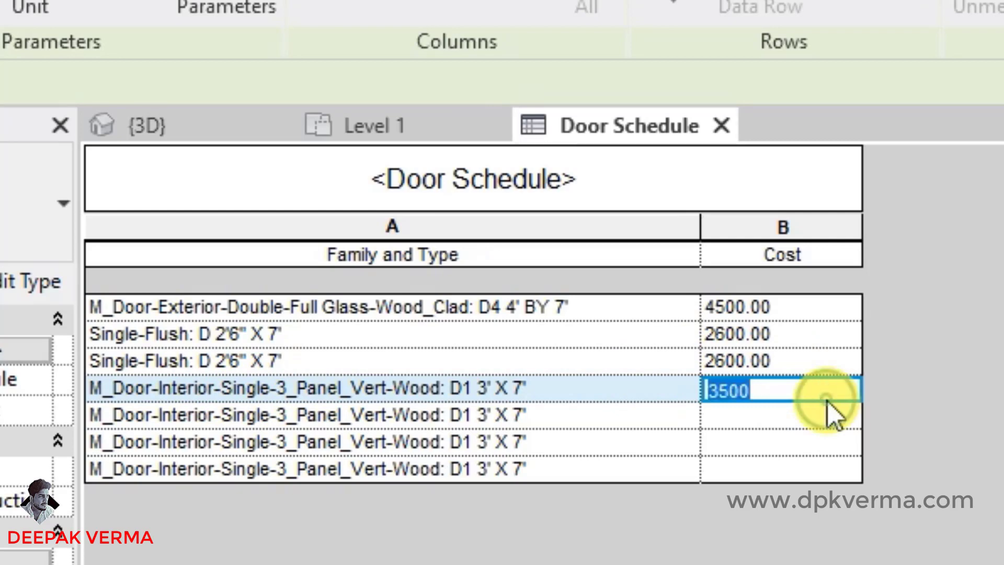
click(776, 429)
click(954, 527)
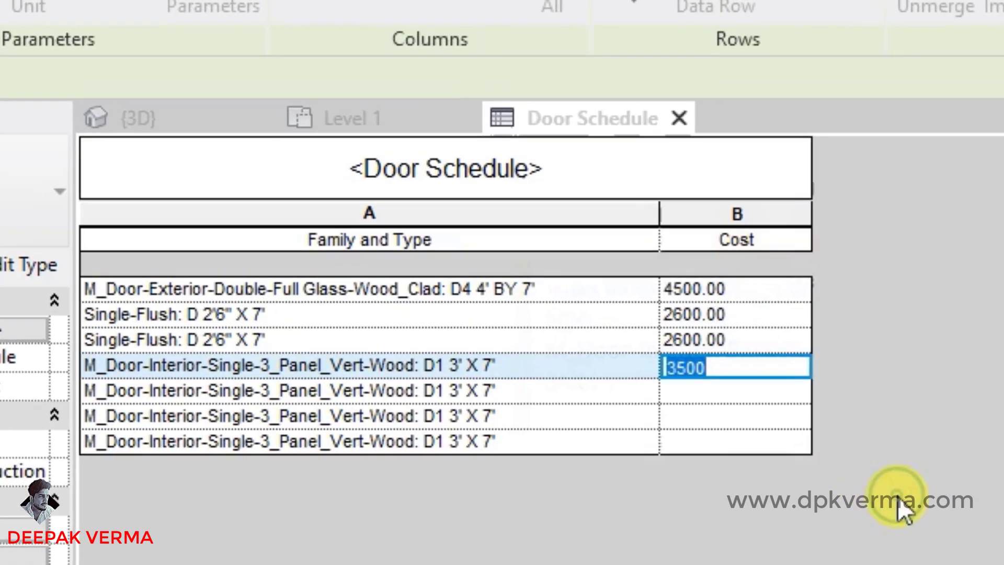
click(731, 392)
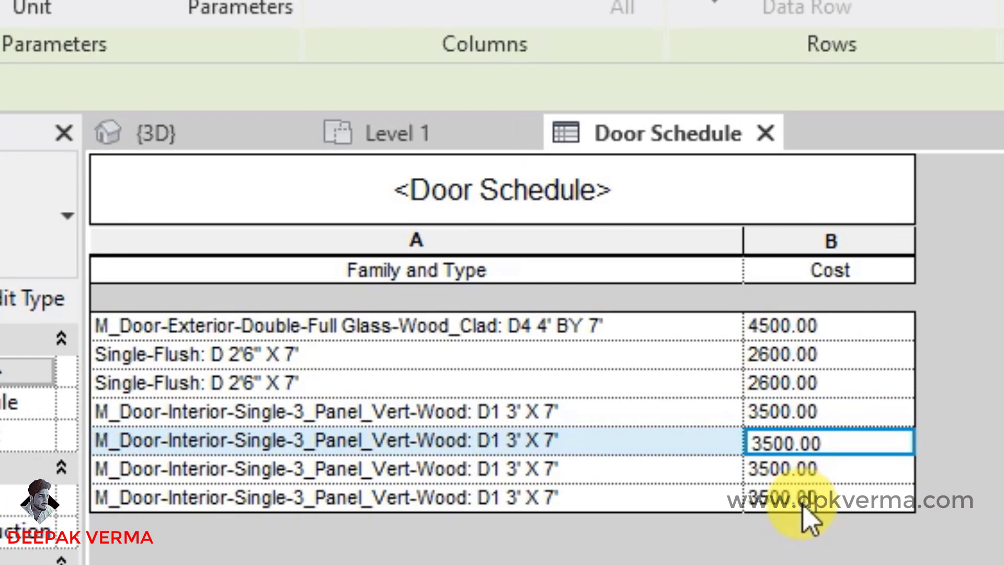
click(848, 418)
click(831, 353)
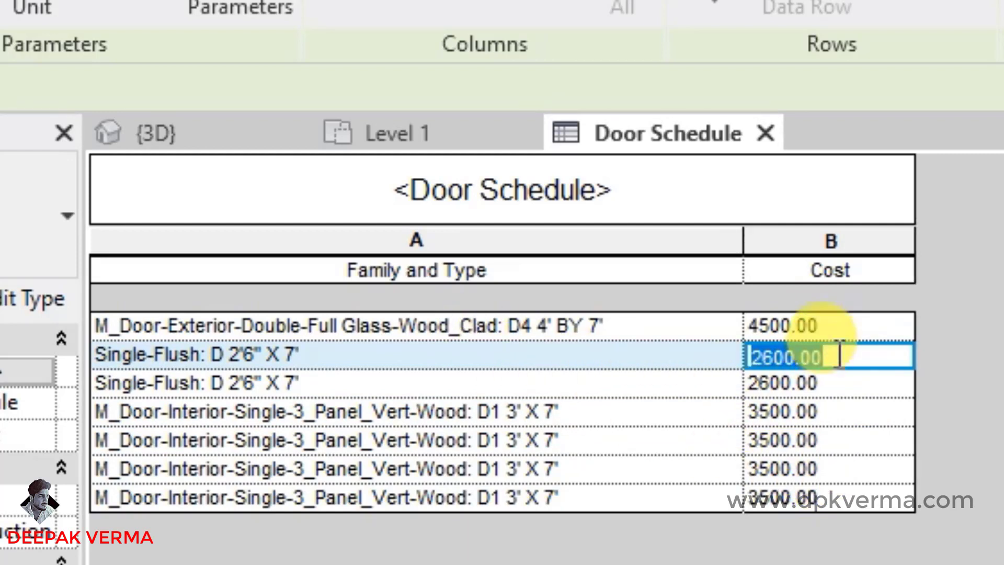
click(820, 442)
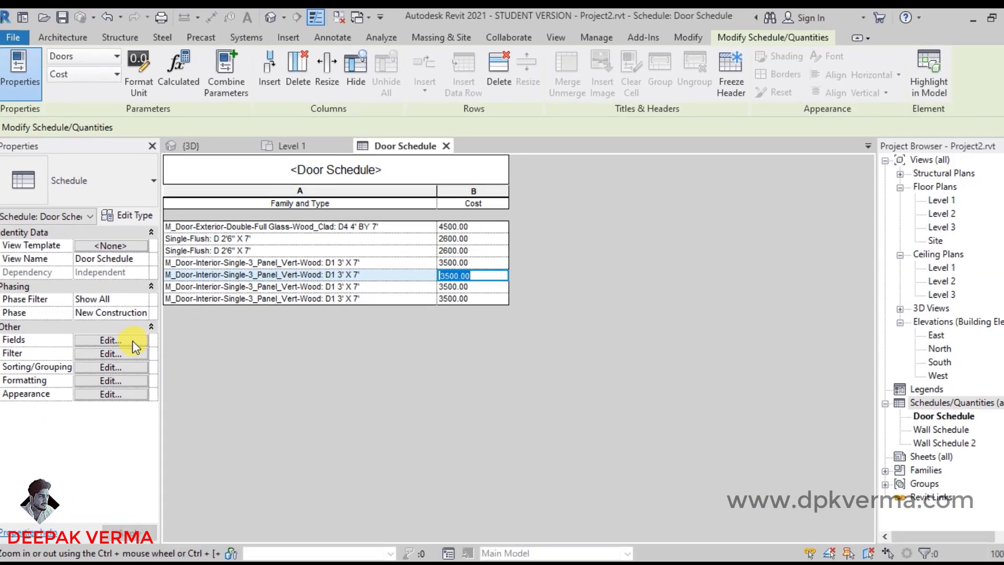
Enable grand totals for the door schedule in its sorting and grouping settings, showing Totals only.
click(44, 507)
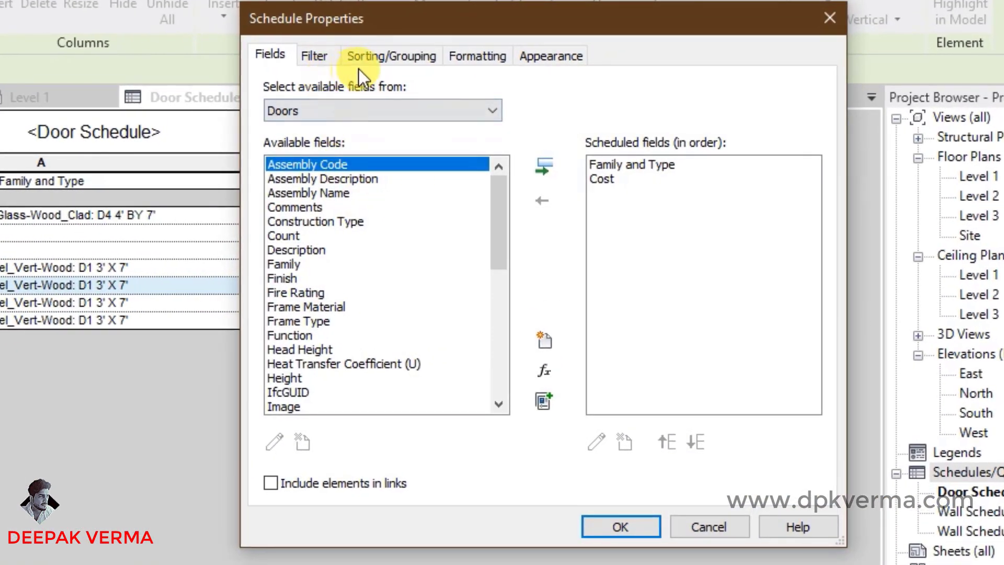
click(365, 55)
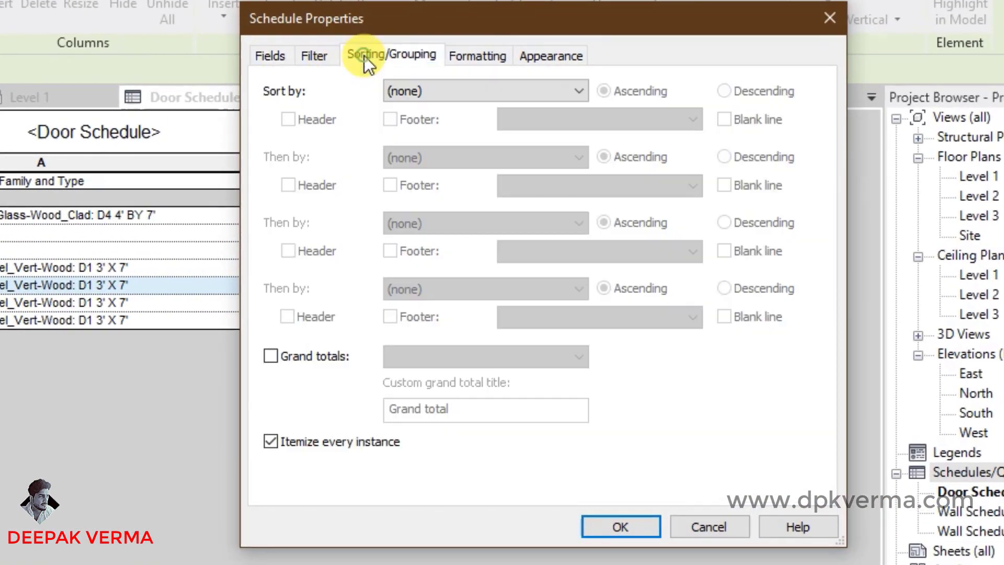
click(306, 351)
click(419, 357)
click(412, 415)
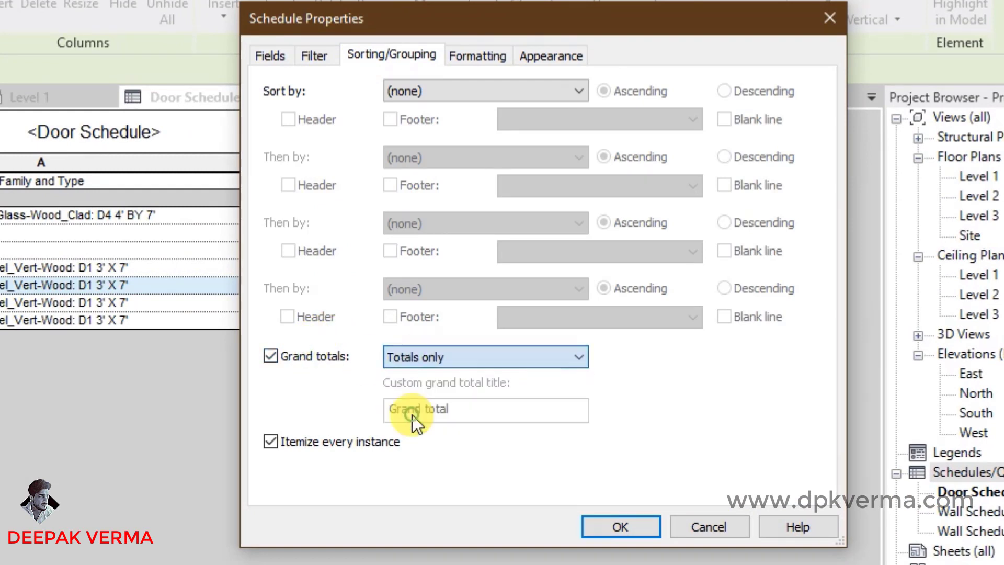
Format the door schedule's Cost field to Calculate totals and apply the schedule properties.
click(472, 55)
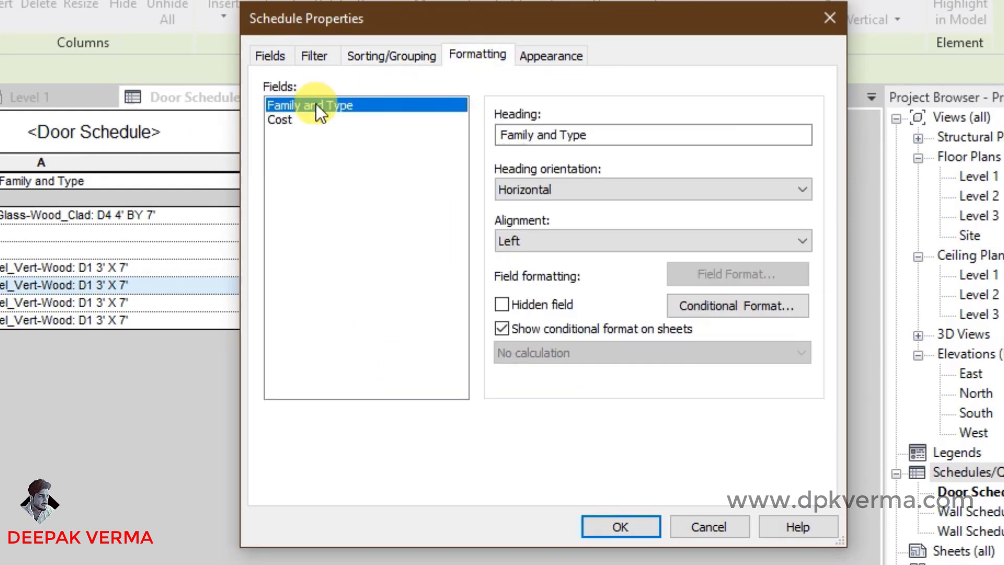
click(293, 119)
click(505, 363)
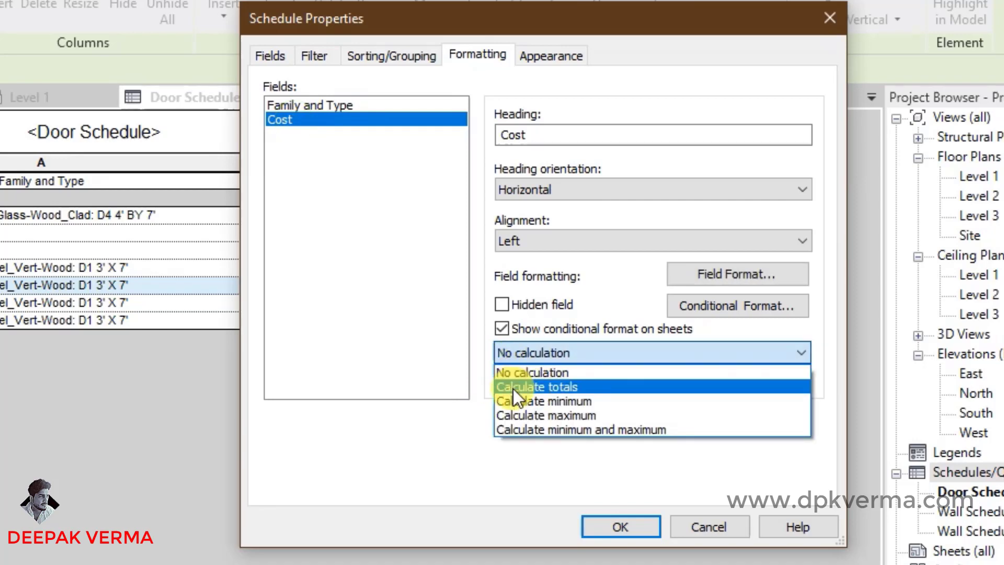
click(513, 387)
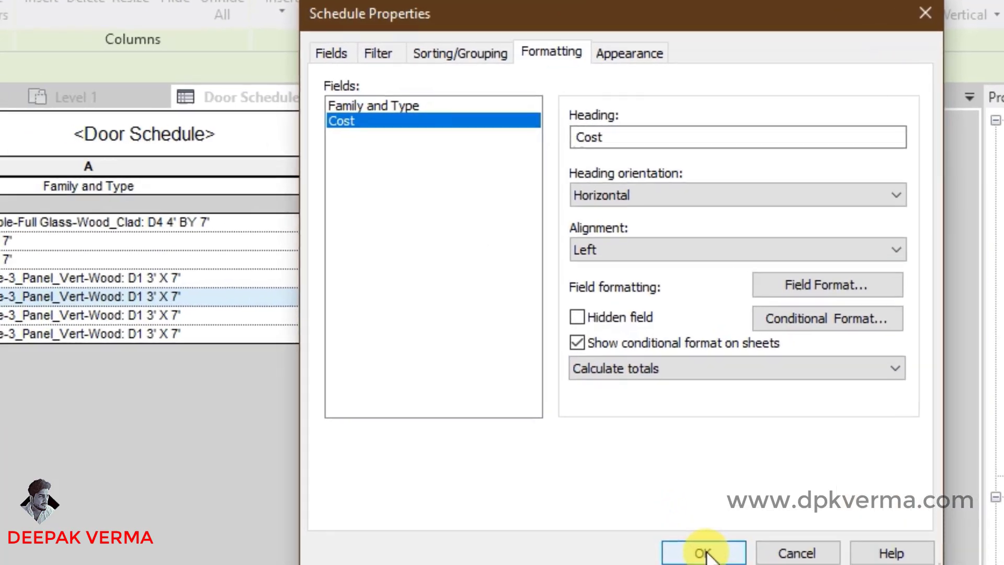
click(622, 527)
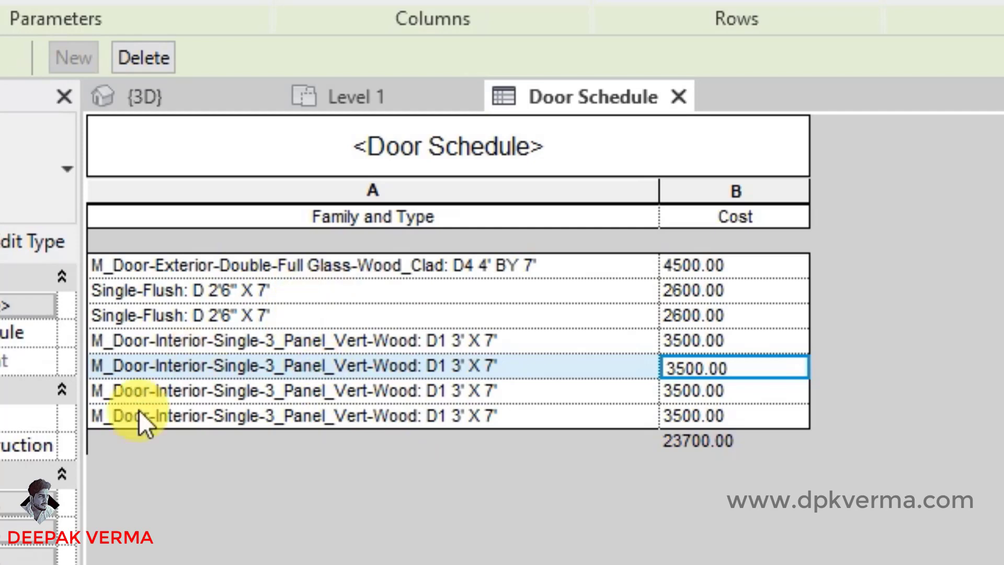
Sort the door schedule by Family and Type in ascending order, with a blank line between groups.
click(2, 502)
click(861, 32)
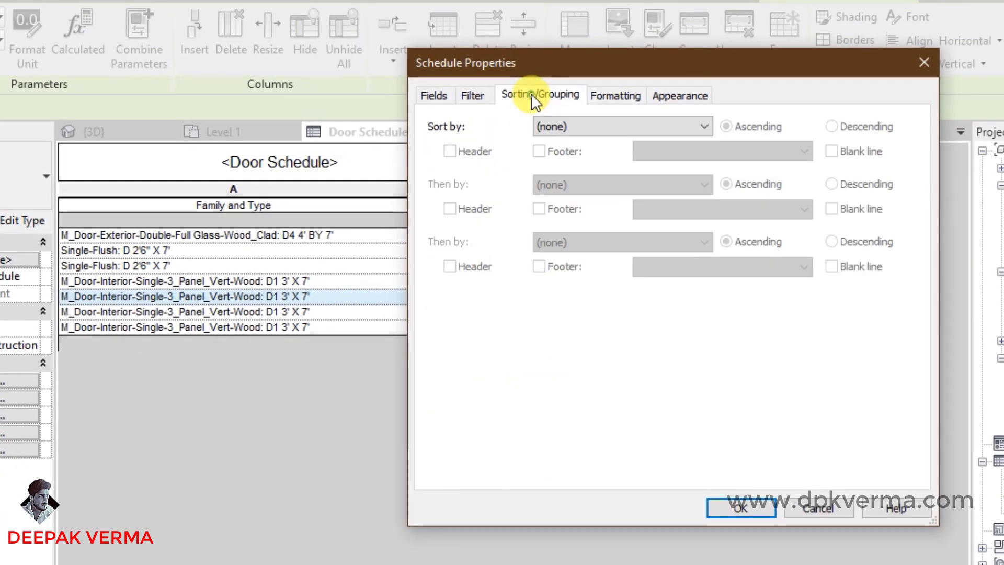
click(548, 126)
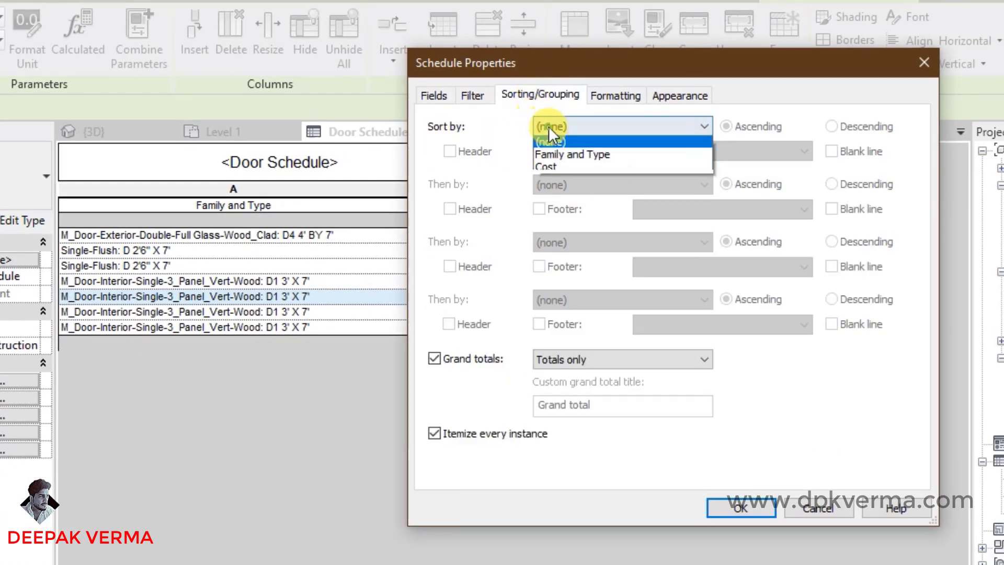
click(552, 159)
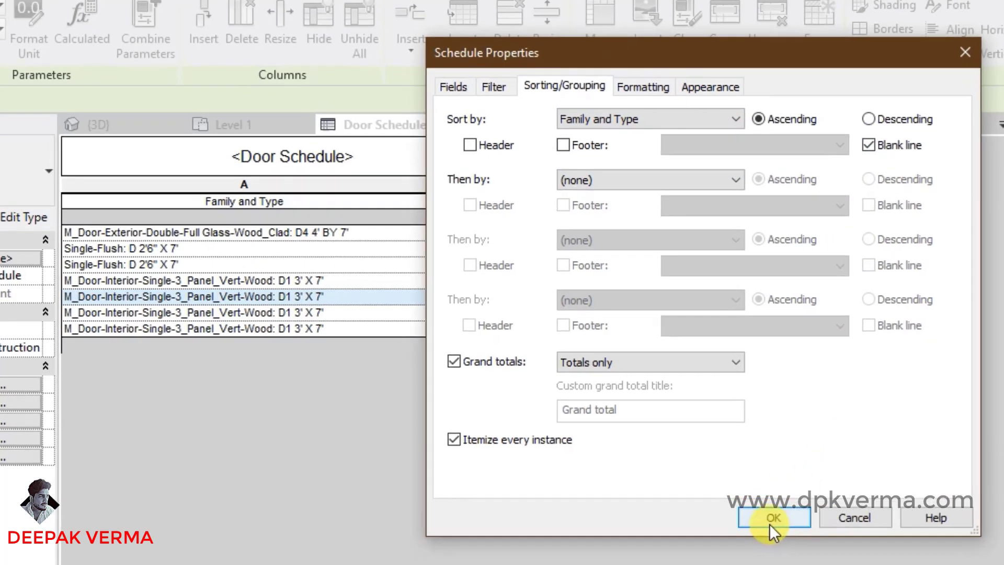
click(740, 507)
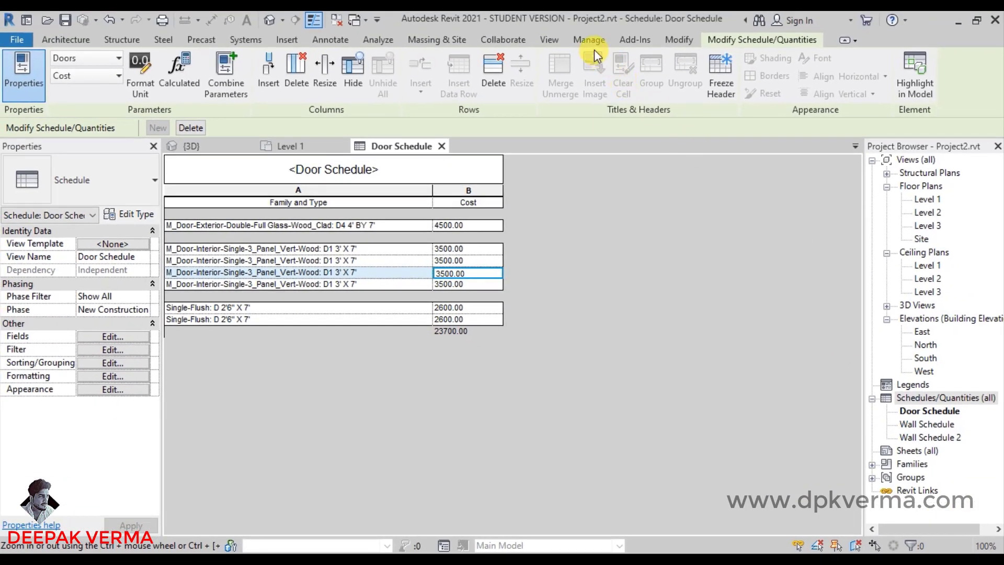
Create a new building component schedule for the Windows category in the New Construction phase.
click(570, 27)
click(618, 59)
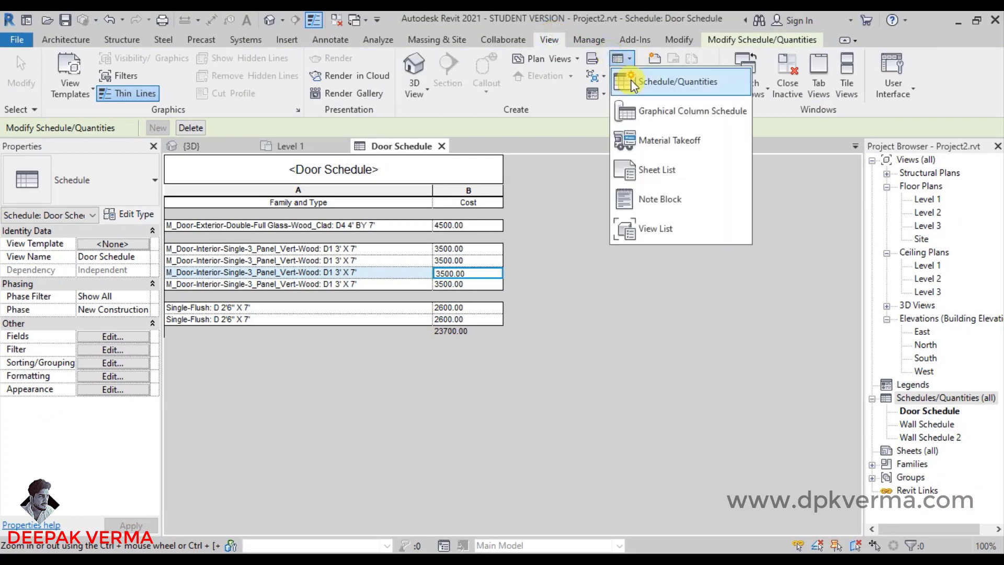
click(672, 79)
drag(541, 124, 485, 141)
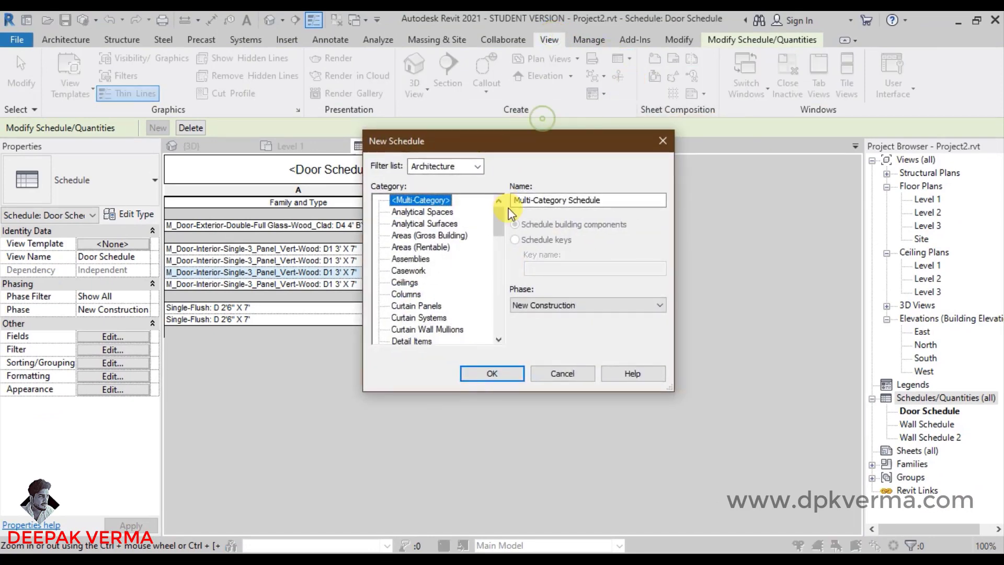
drag(498, 221, 500, 321)
click(411, 341)
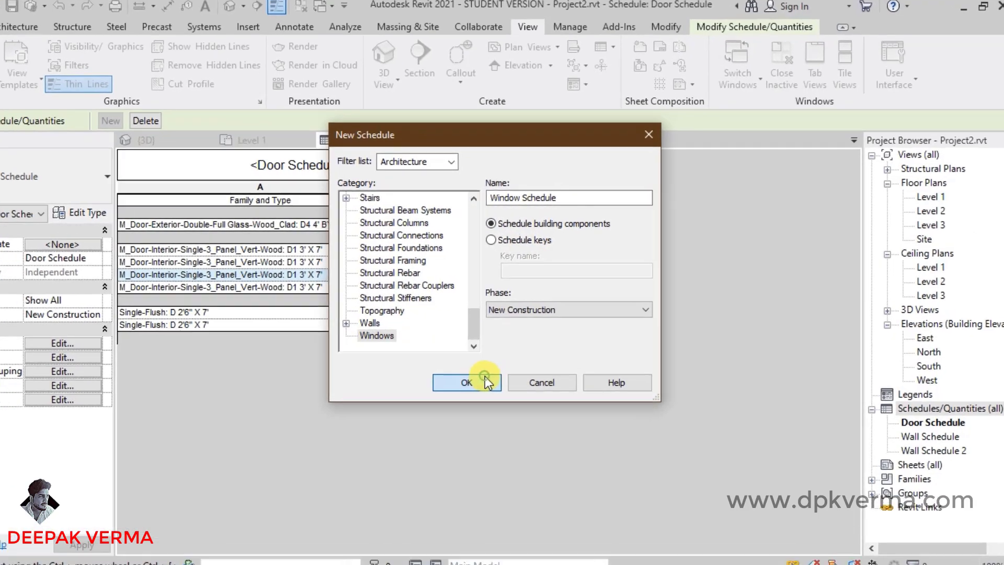
click(484, 377)
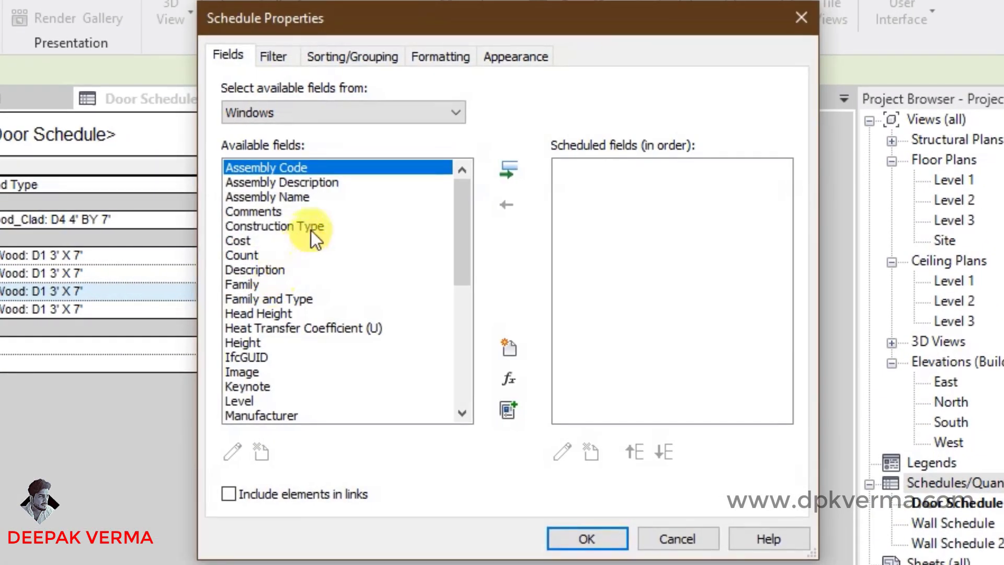
Add the Family and Type and Cost fields to the window schedule, generate it, and widen the Family and Type column.
click(268, 299)
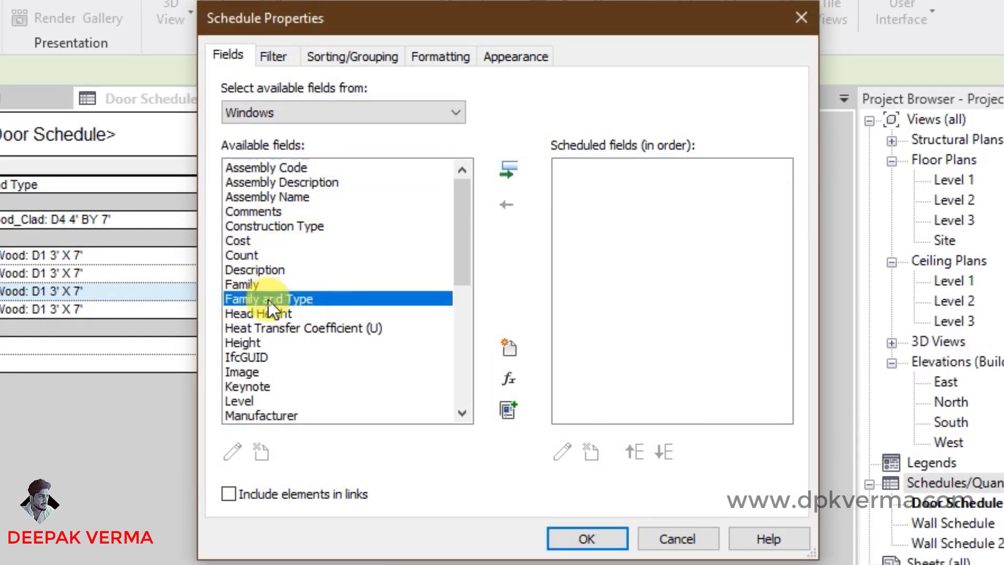
click(505, 172)
click(245, 240)
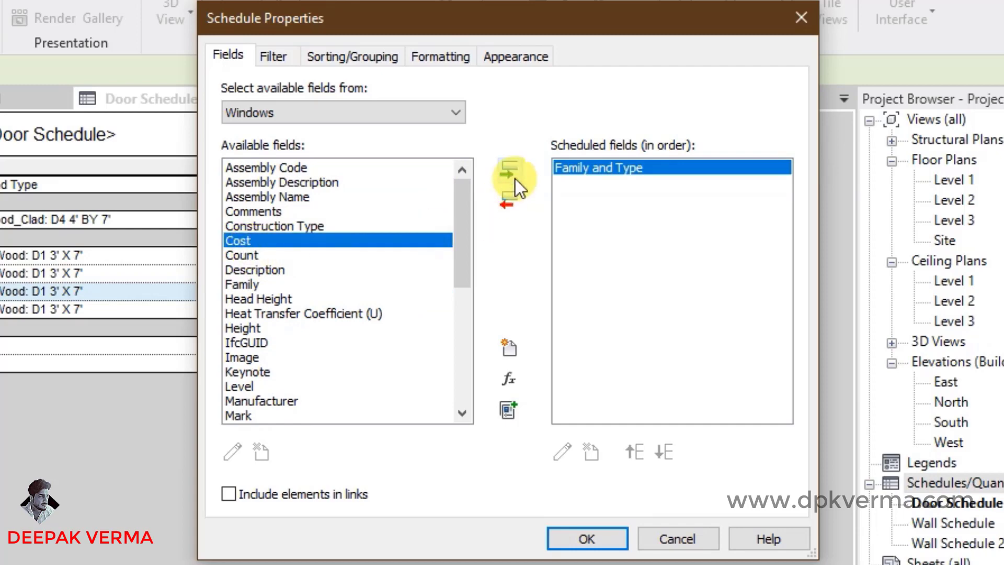
click(505, 172)
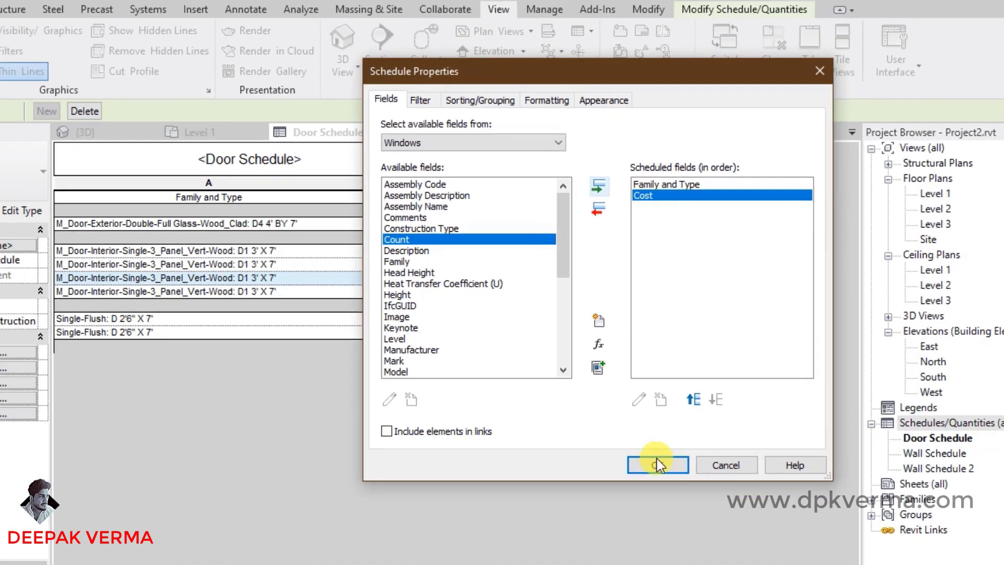
click(656, 464)
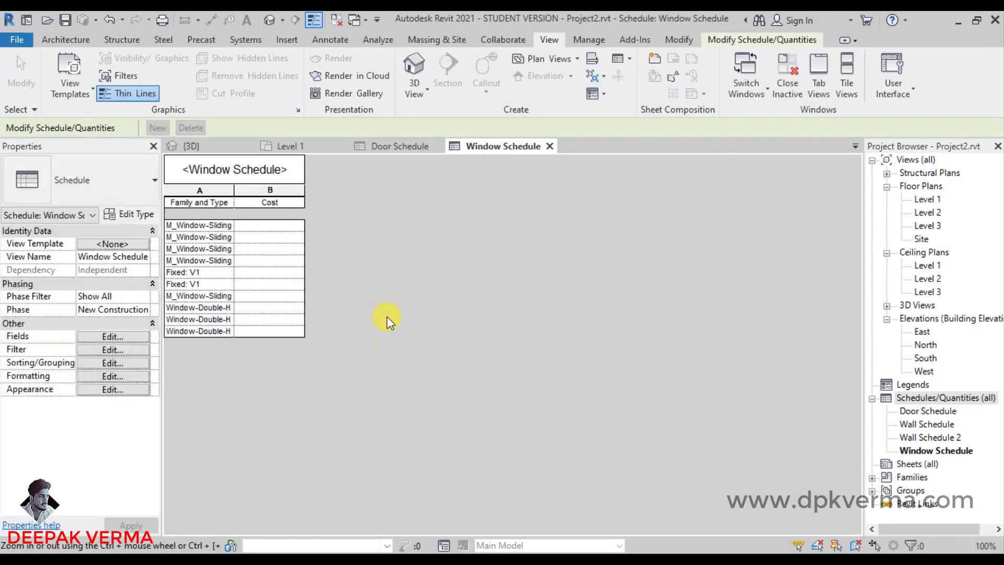
drag(237, 192, 402, 190)
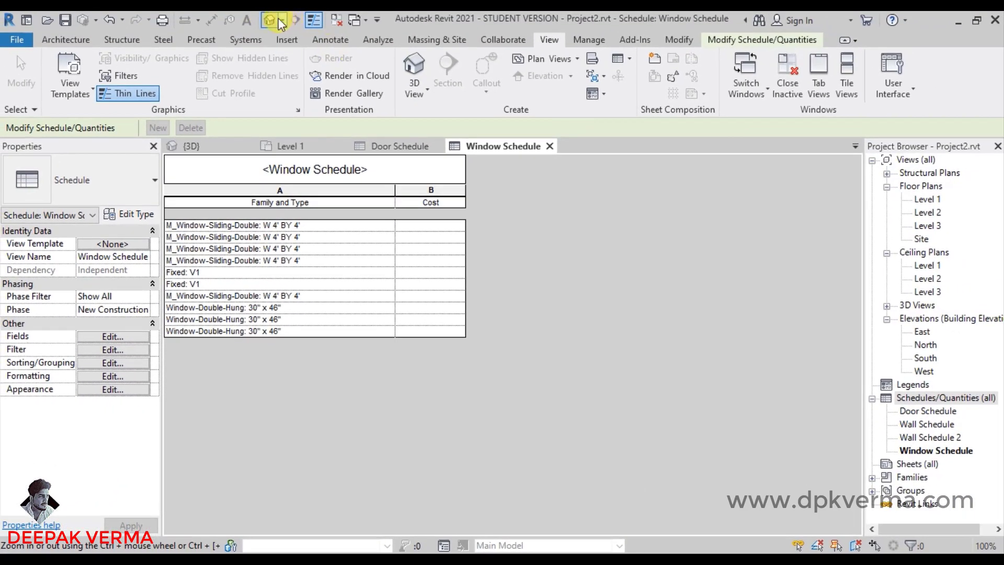
From the 3D view, set the Cost type parameter of the Window-Double-Hung 30" x 46" window to 2200, and reopen the window schedule.
click(279, 21)
click(465, 405)
scroll(466, 406, up, 3)
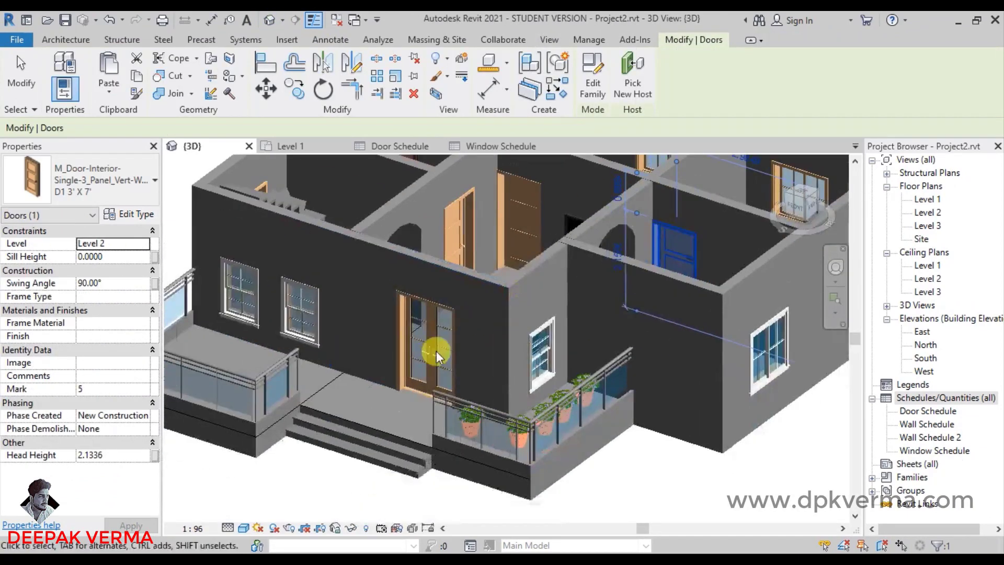
click(293, 309)
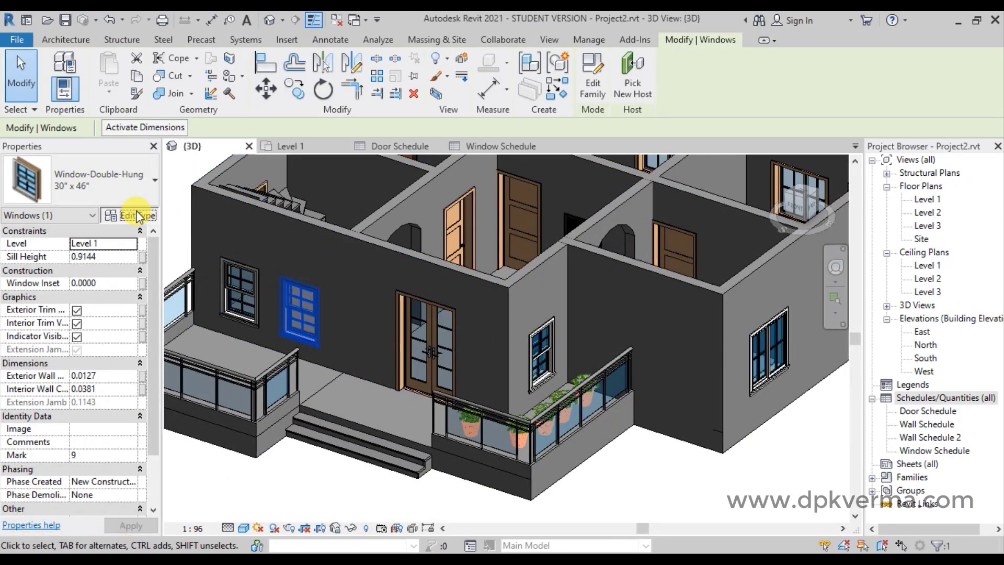
click(139, 215)
scroll(711, 326, down, 2)
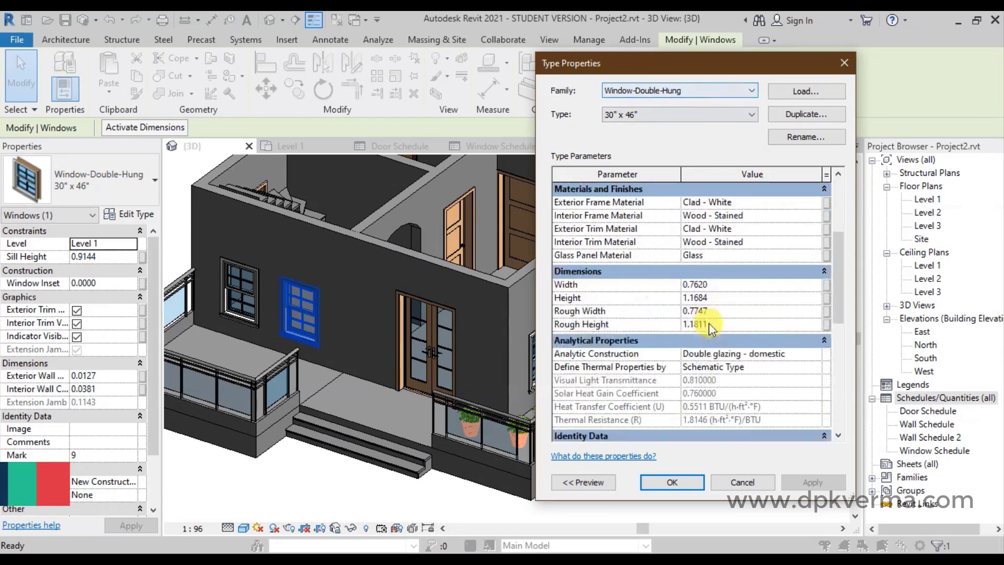
scroll(711, 325, down, 10)
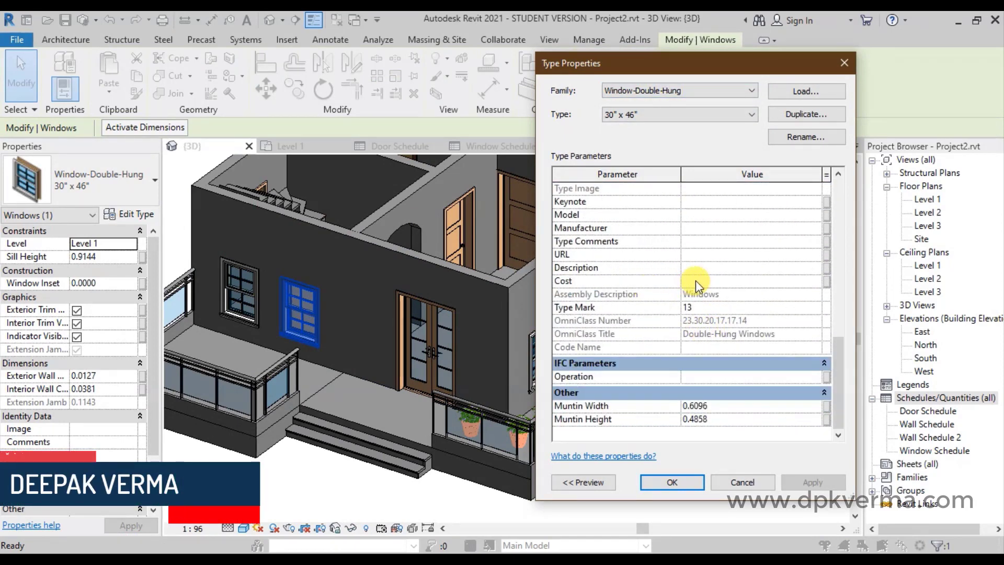
click(697, 282)
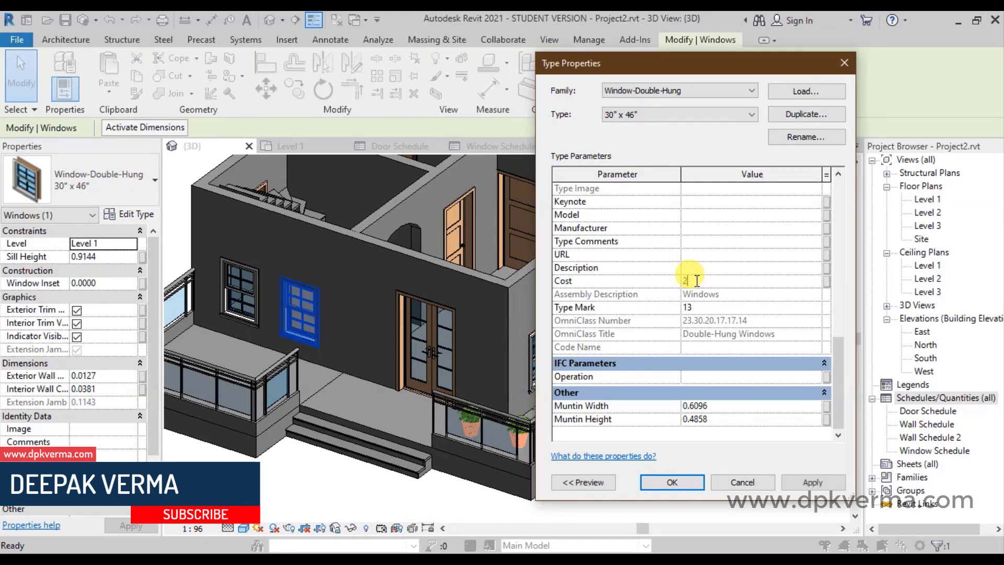
text(2200)
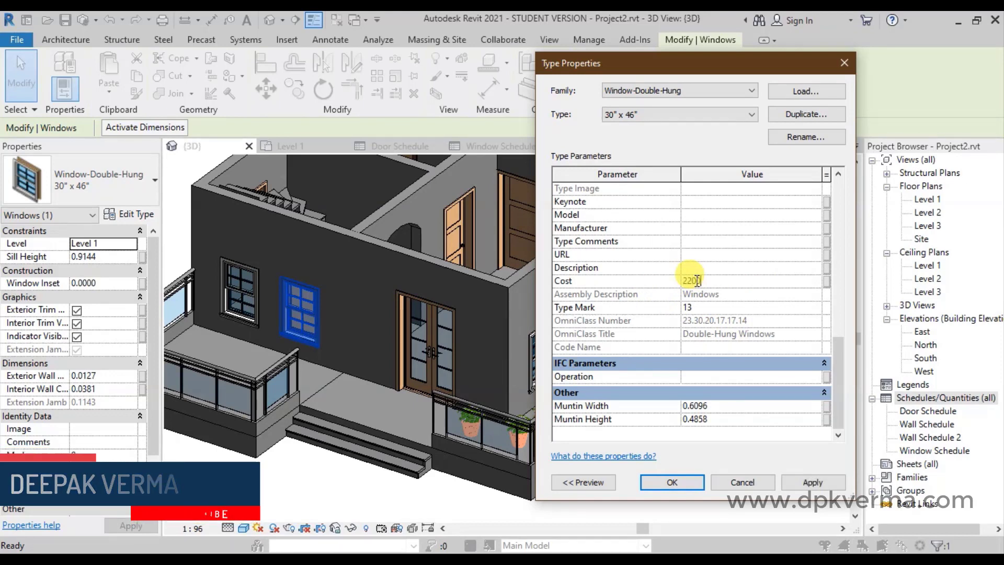
click(677, 481)
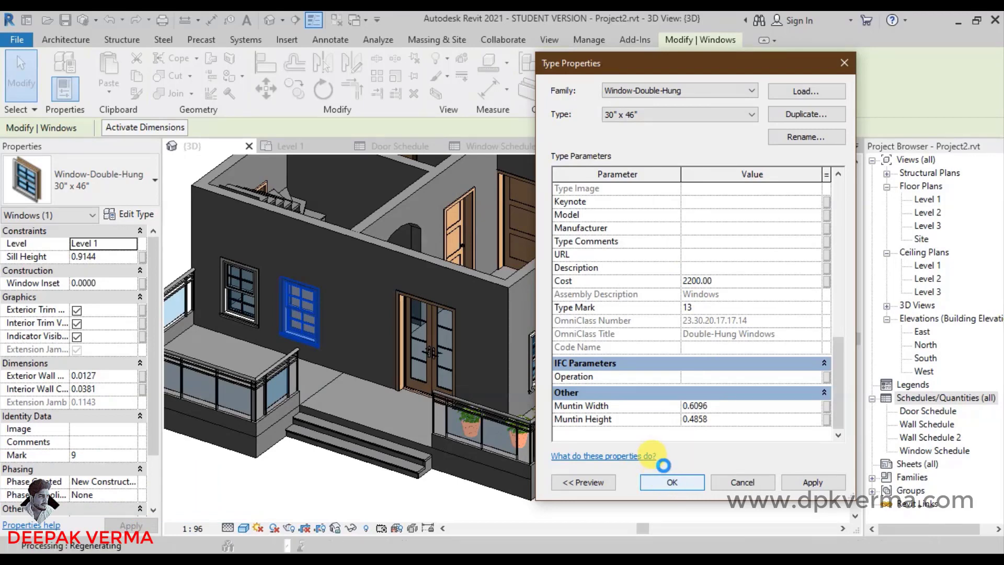
click(672, 481)
key(Escape)
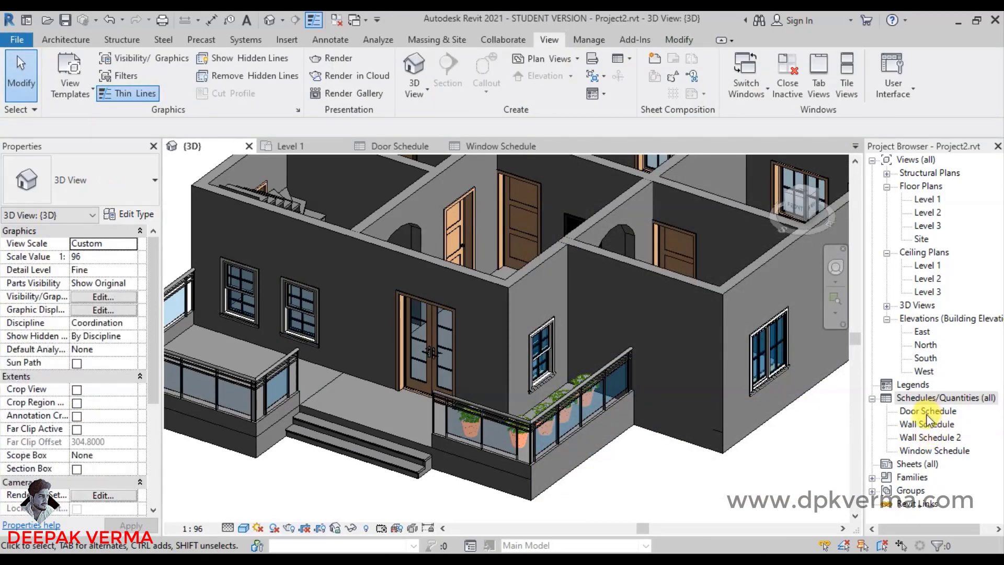
double_click(925, 449)
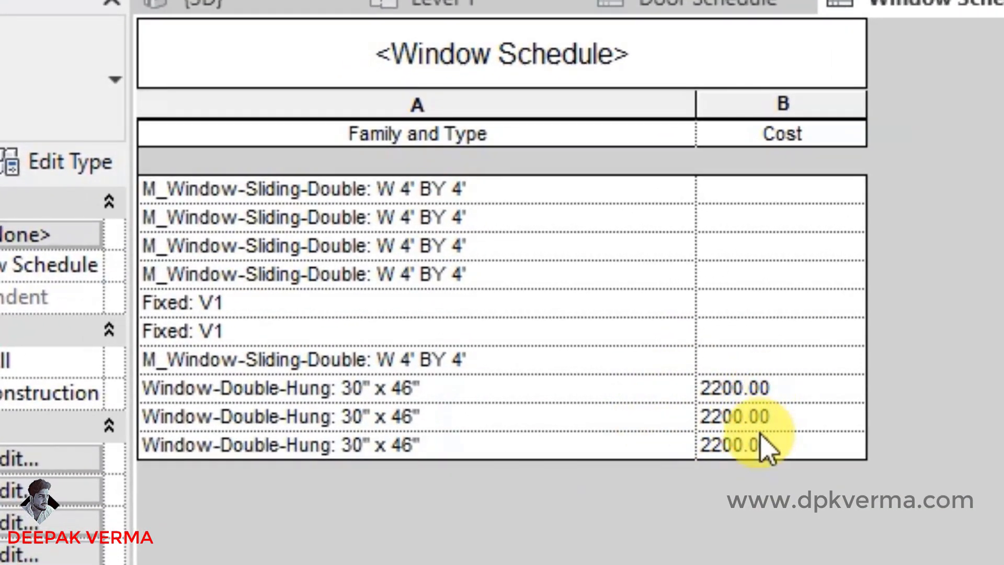
Set the cost of the M_Window-Sliding-Double W 4' BY 4' type to 2400 and of the Fixed V1 type to 1700, applying each to all elements.
click(775, 196)
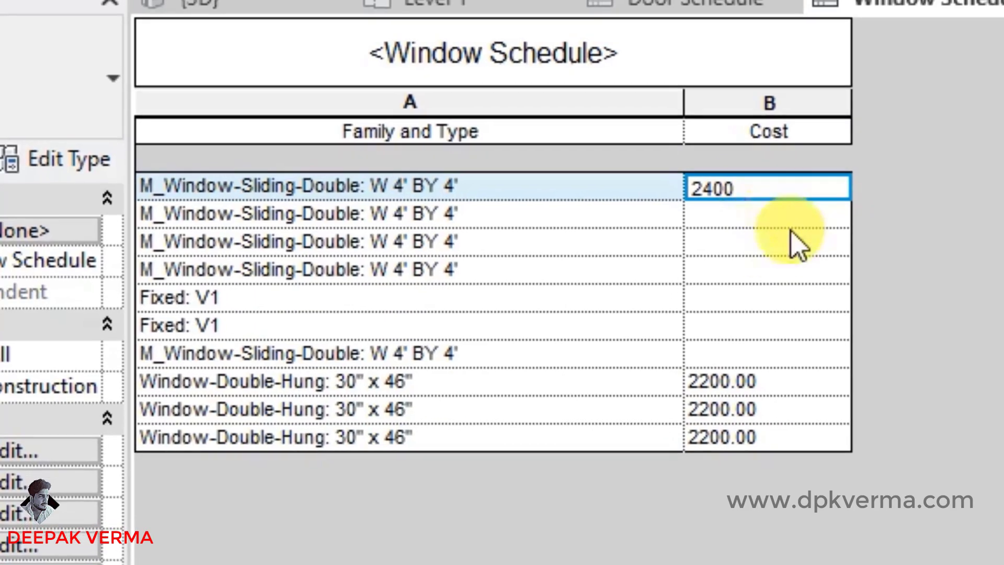
click(808, 247)
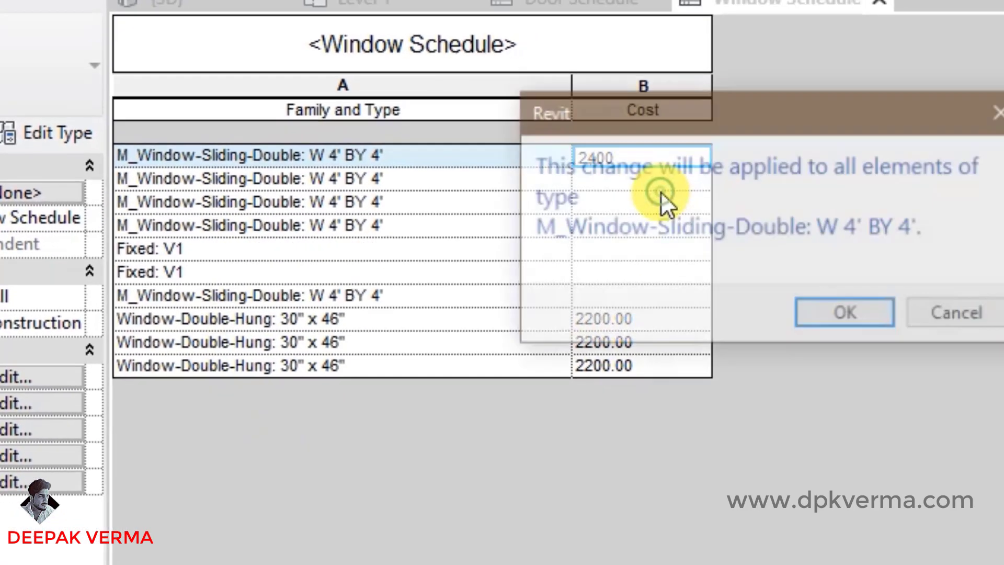
click(978, 384)
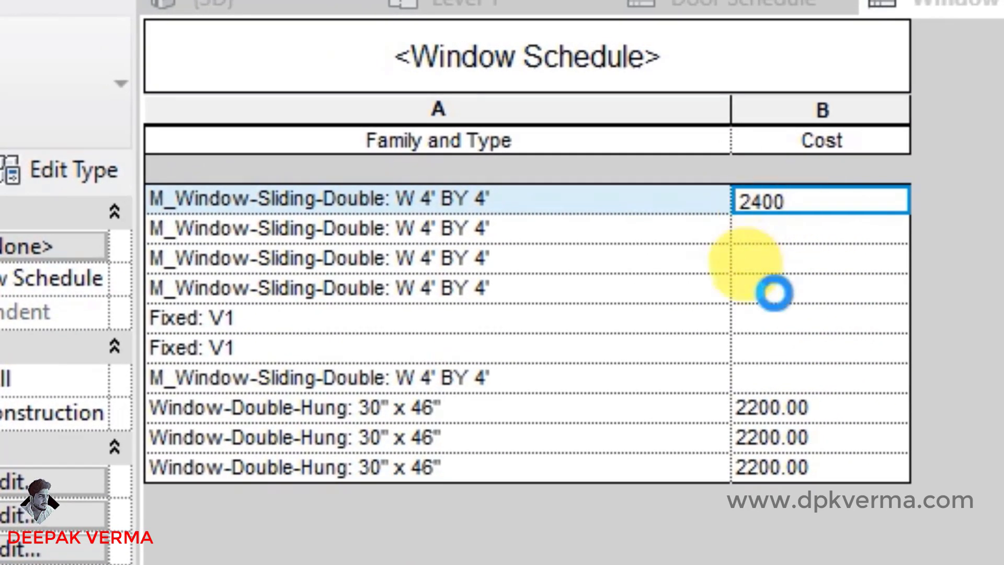
click(771, 261)
click(774, 317)
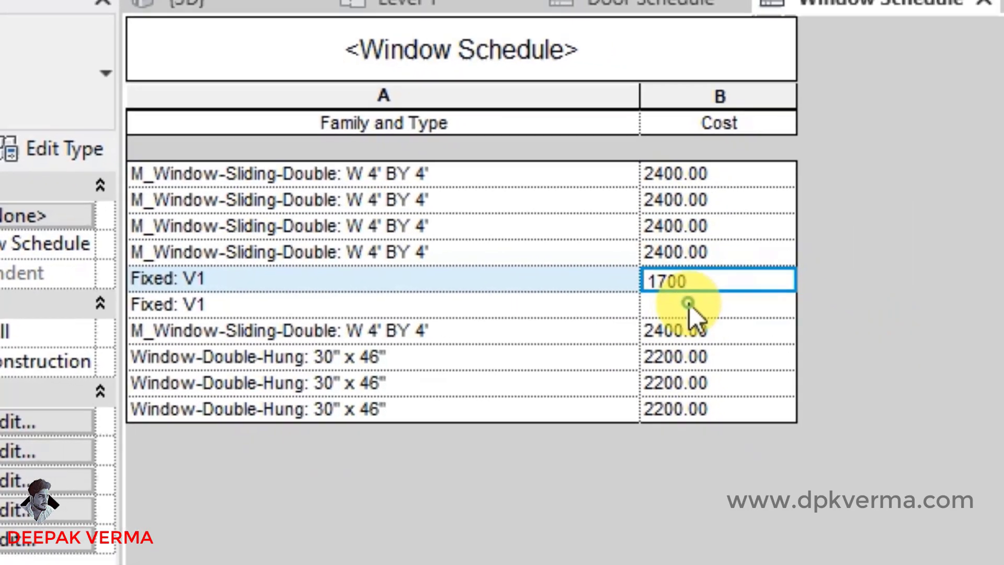
click(771, 349)
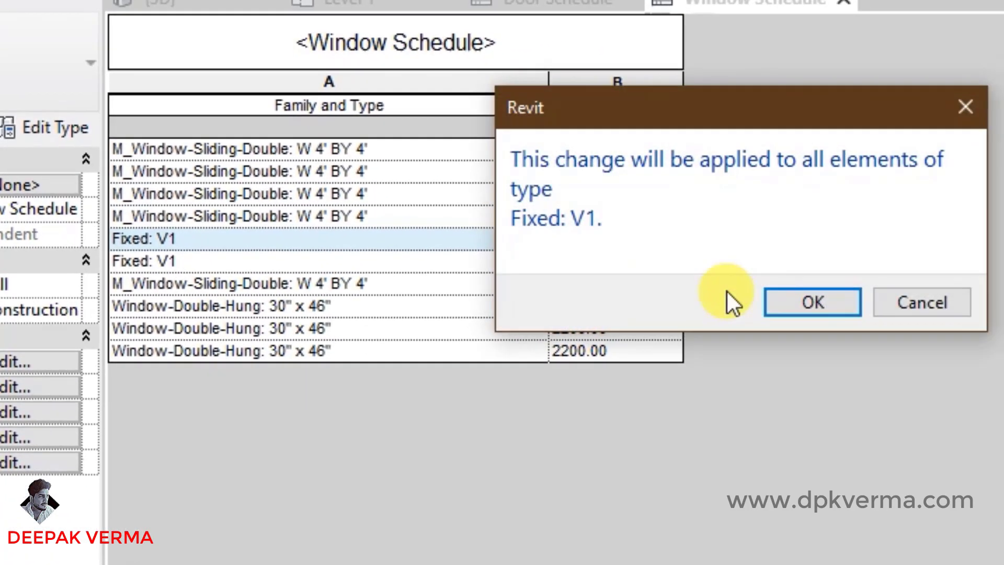
click(758, 301)
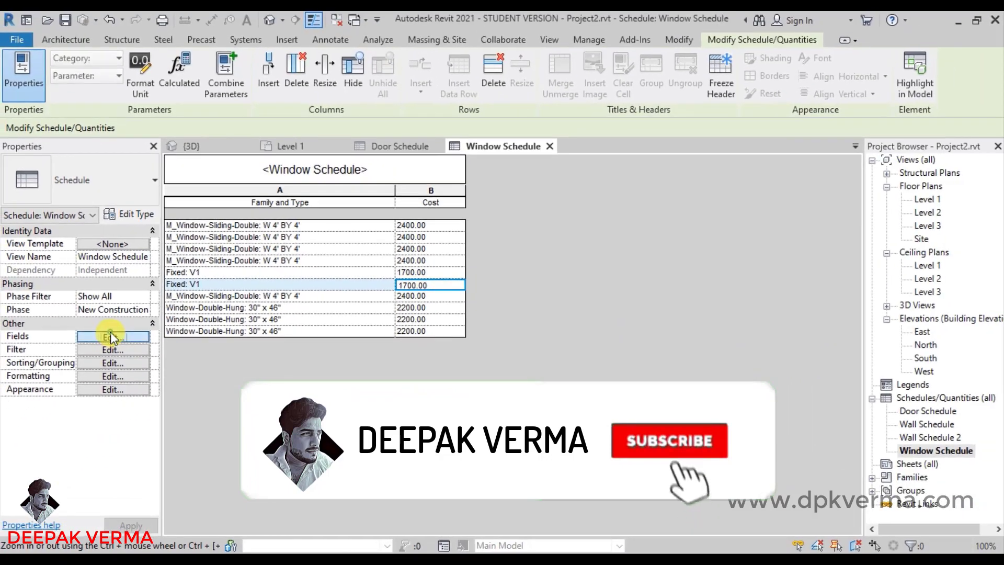
Sort the window schedule by Family and Type in ascending order with blank lines between groups, and enable grand totals as Totals only.
click(21, 487)
click(481, 118)
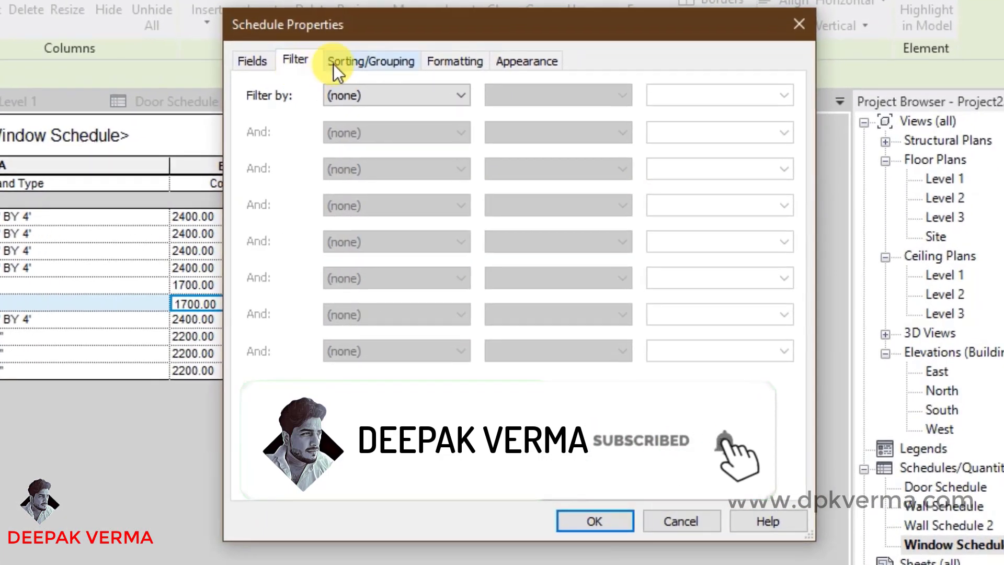
click(533, 118)
click(378, 94)
click(397, 128)
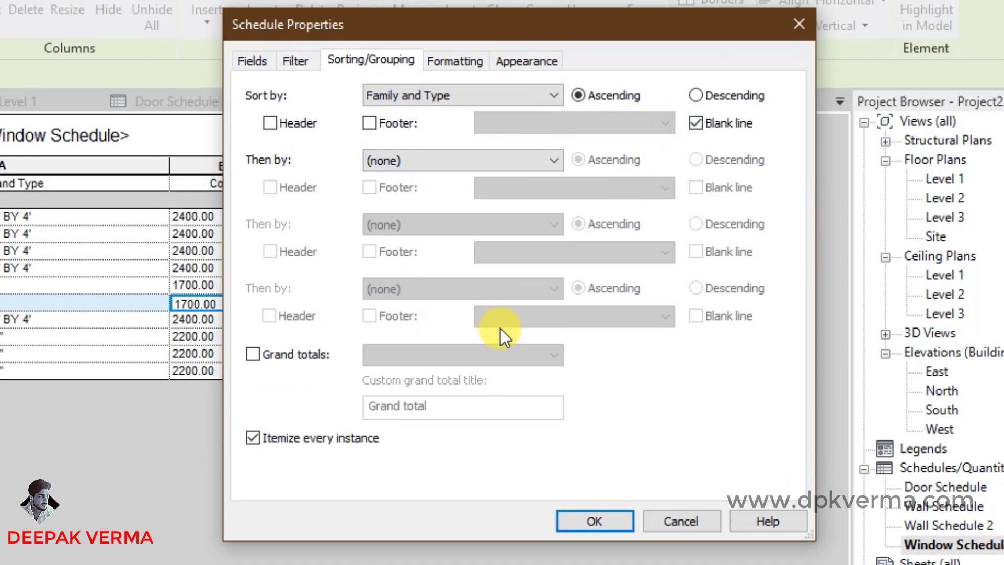
click(290, 355)
click(369, 359)
click(381, 413)
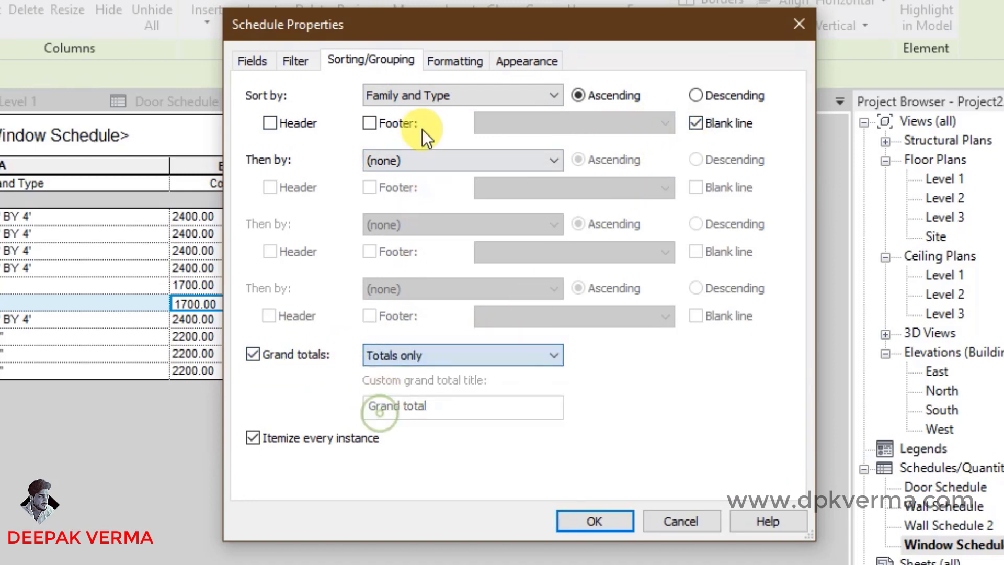
Format the window schedule's Cost field to calculate totals and apply the schedule properties.
click(442, 64)
click(291, 126)
click(488, 351)
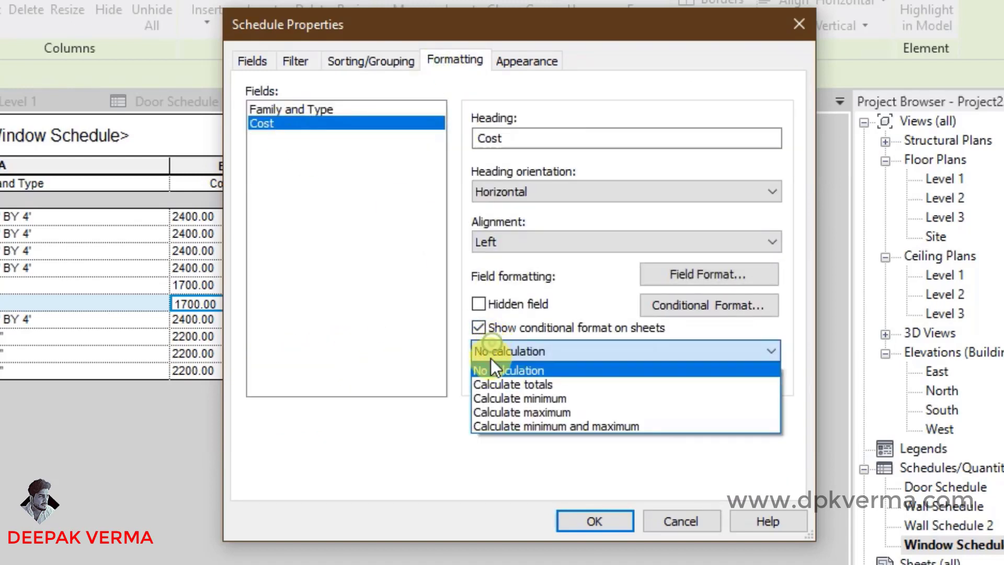
click(498, 382)
click(596, 520)
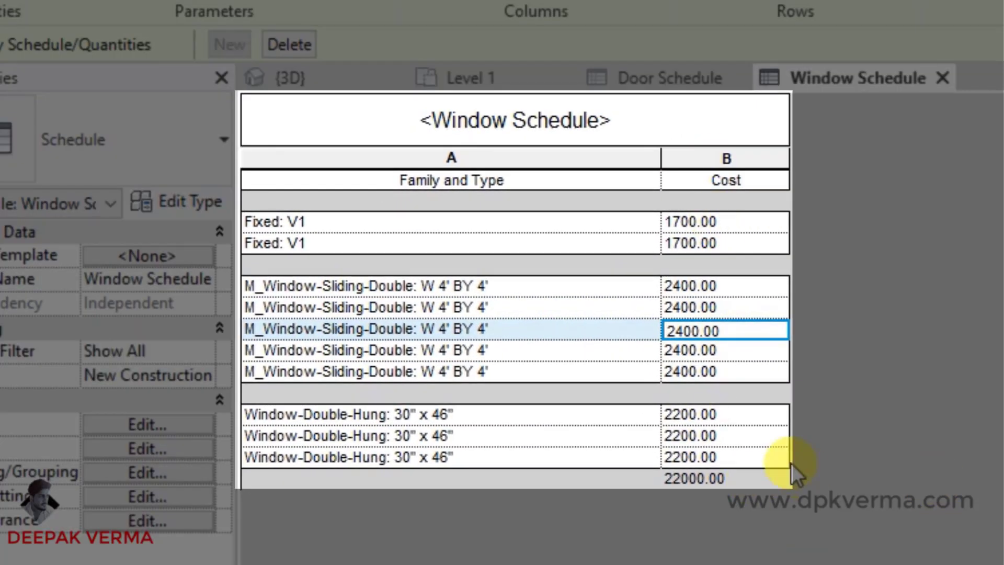
click(748, 373)
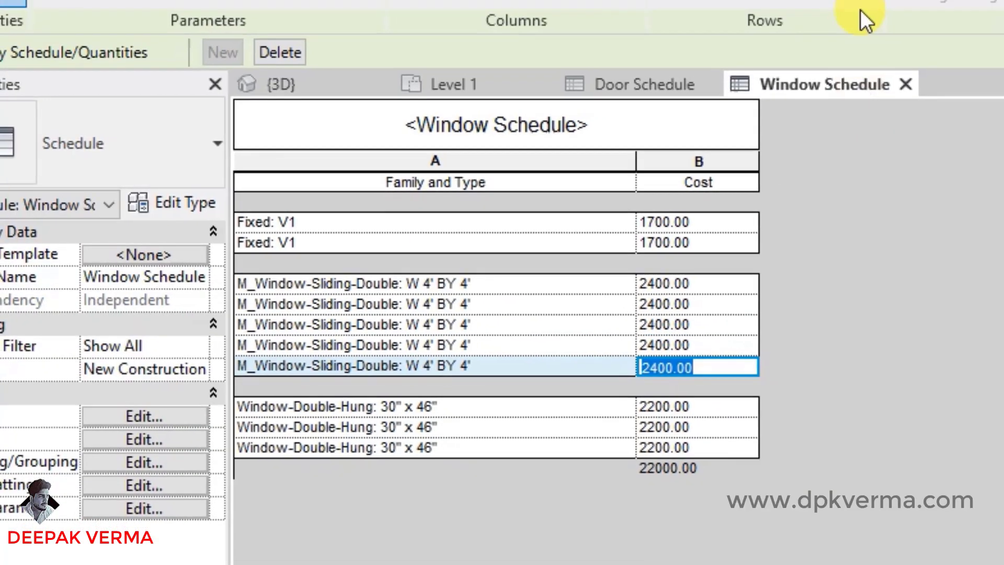
Create a new building component schedule for the Furniture category in the New Construction phase.
click(547, 40)
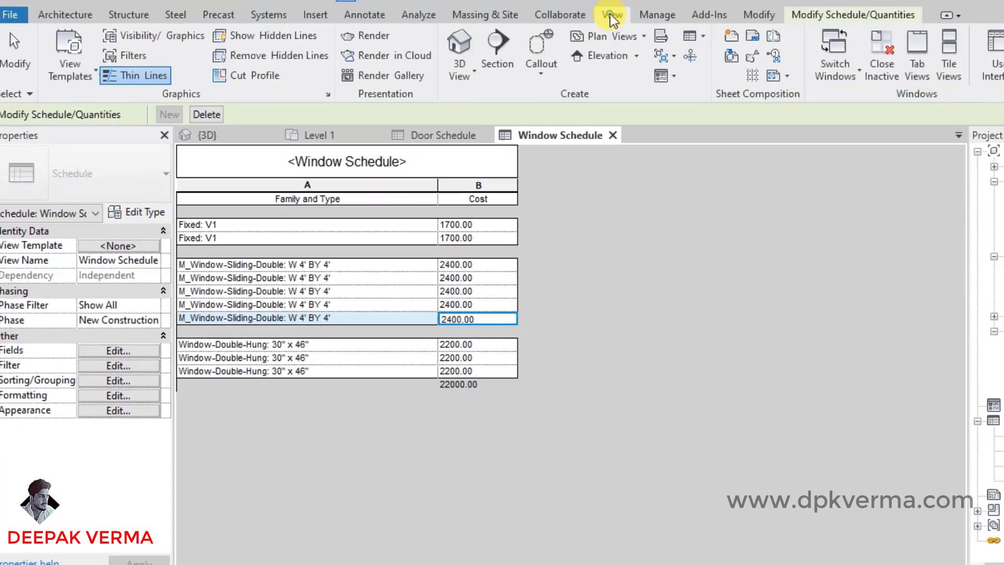
click(621, 67)
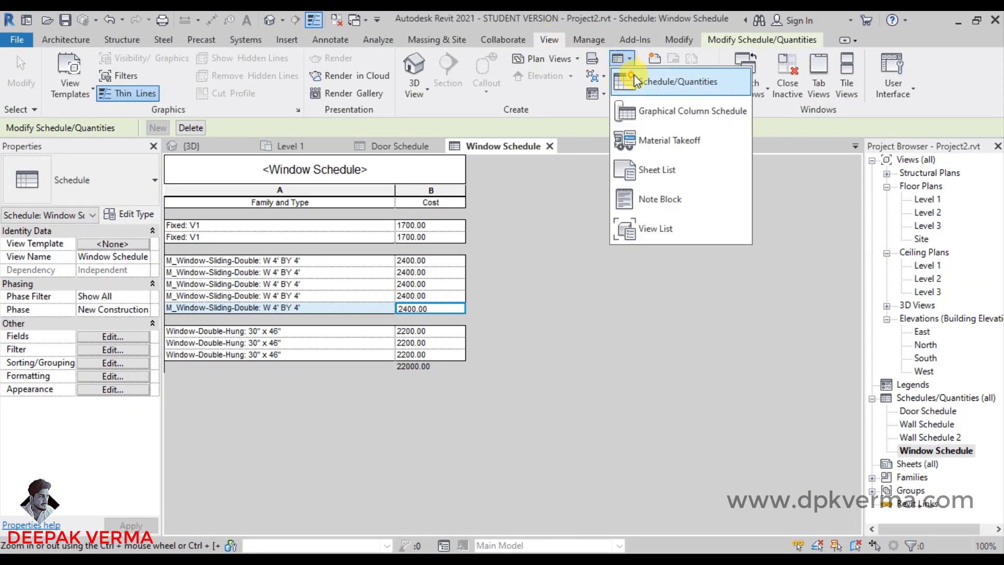
click(627, 78)
scroll(437, 269, down, 3)
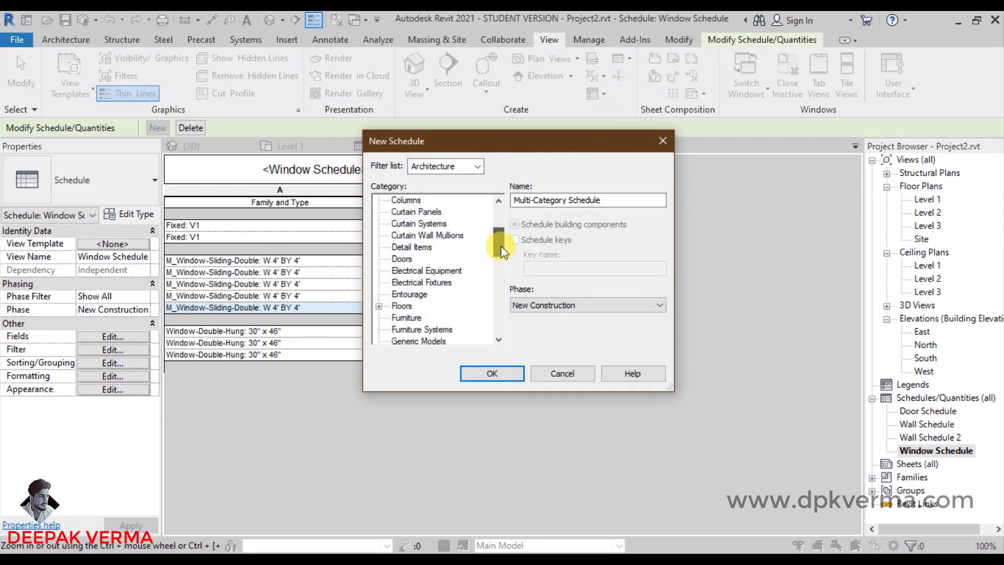
click(406, 306)
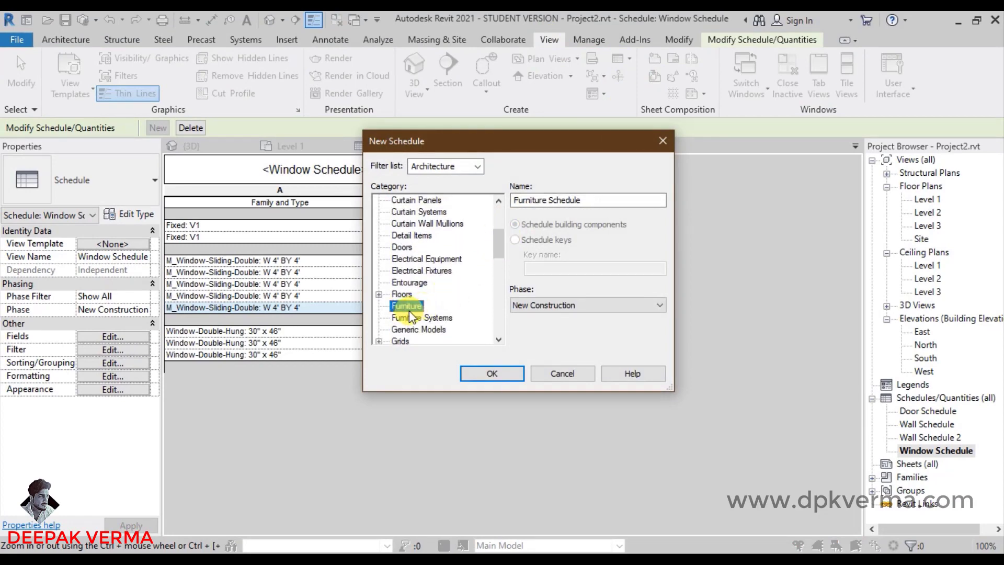
click(505, 379)
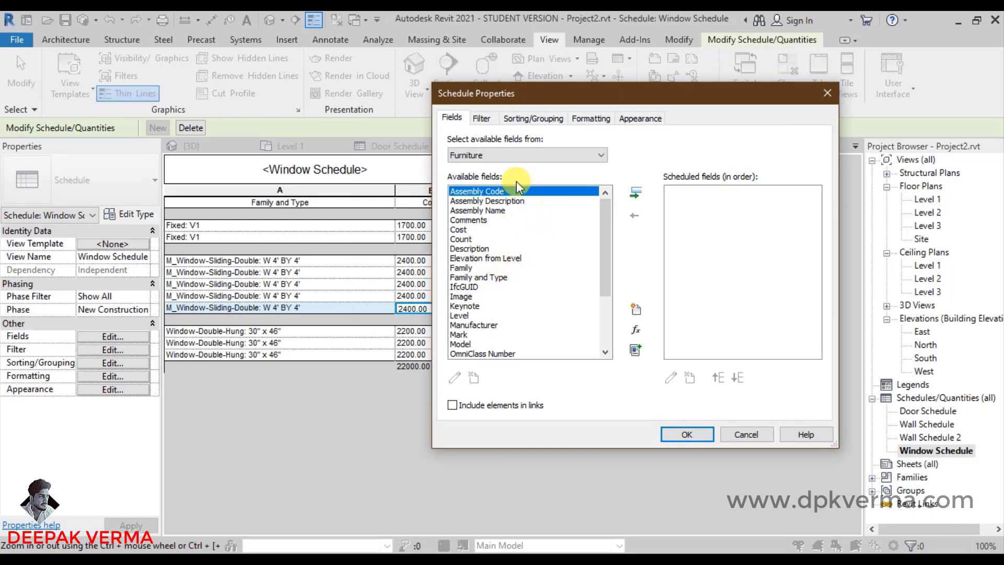
Add the Family and Type and Cost fields to the furniture schedule, generate it, and widen the Family and Type column.
click(495, 278)
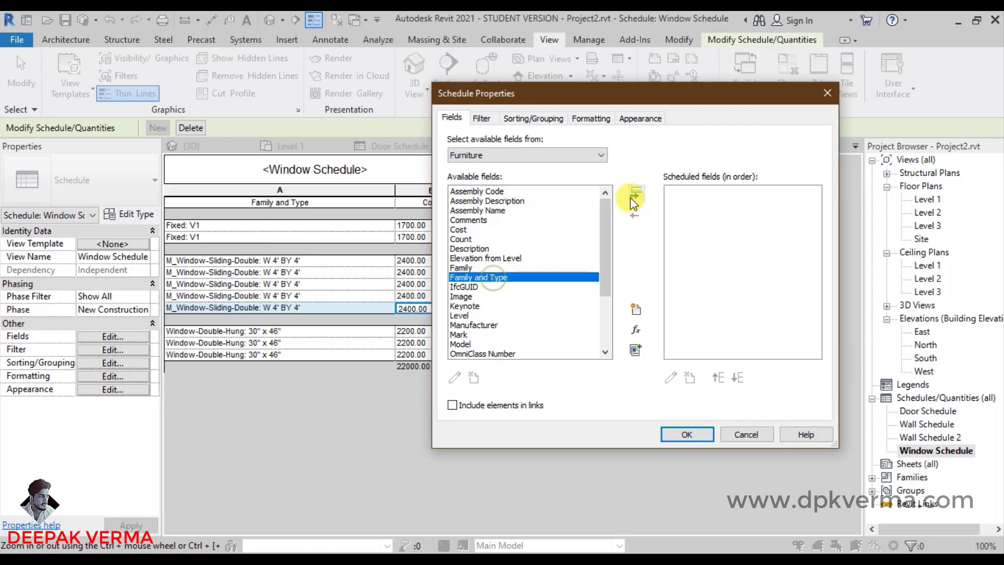
click(635, 192)
click(506, 228)
click(634, 197)
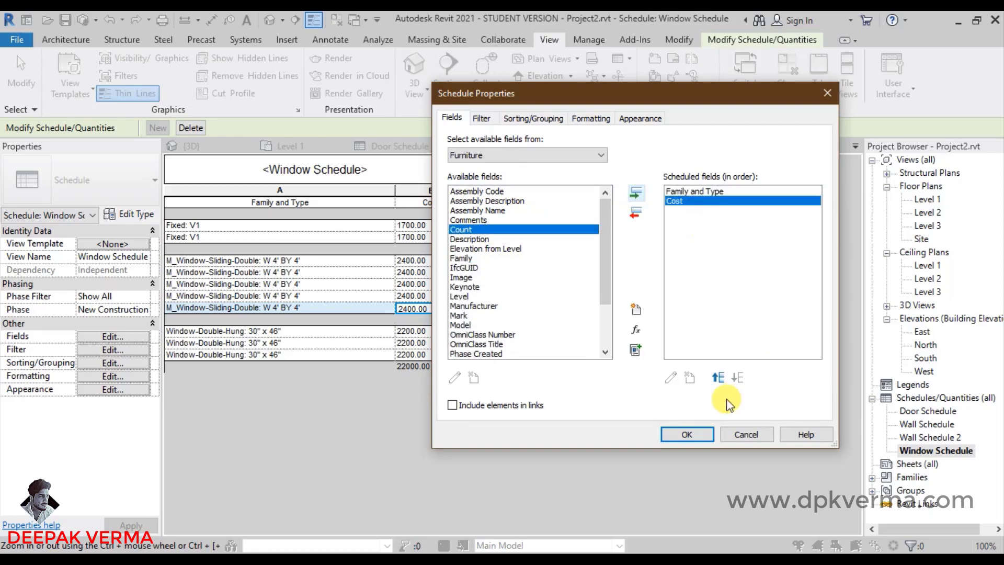
click(699, 434)
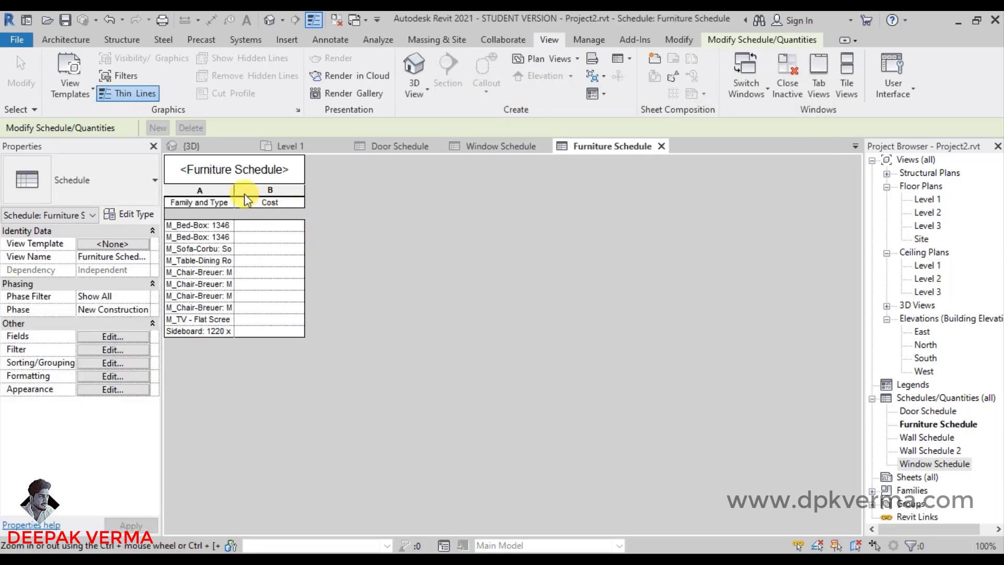
drag(236, 192, 403, 197)
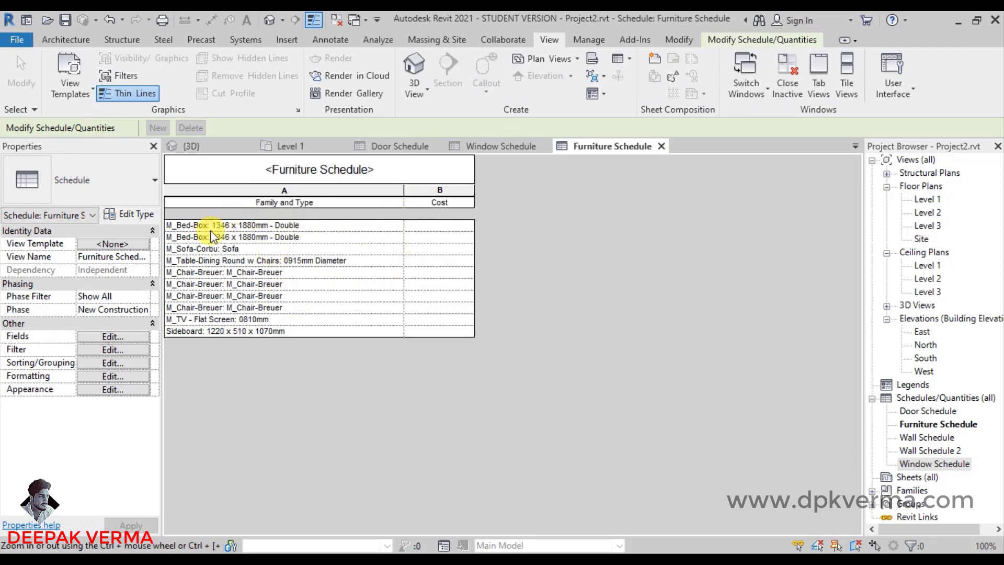
Sort the furniture schedule by Family and Type in ascending order with blank lines, and enable grand totals as Totals only.
click(112, 336)
click(525, 117)
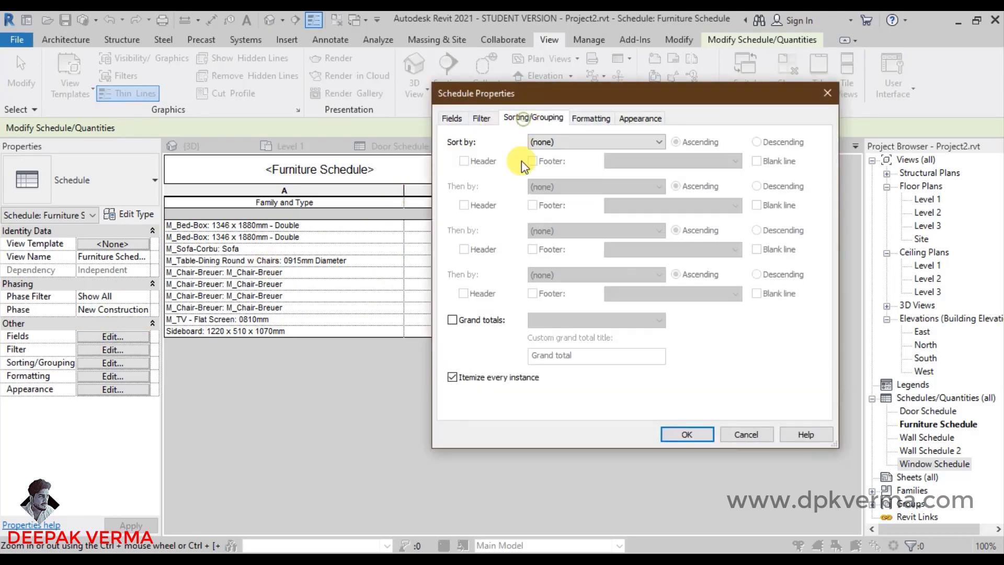
click(546, 142)
click(543, 163)
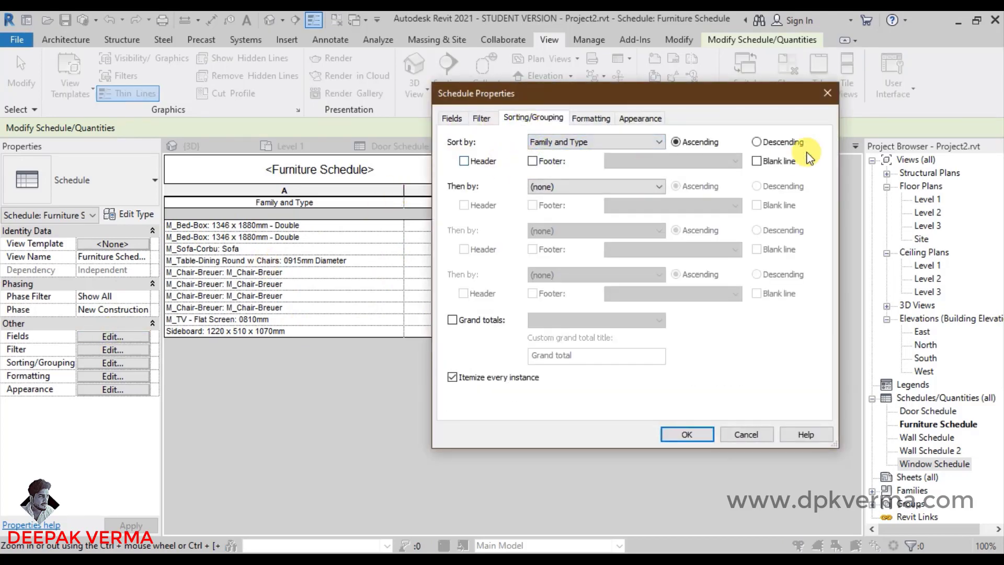
click(781, 161)
click(480, 320)
click(565, 319)
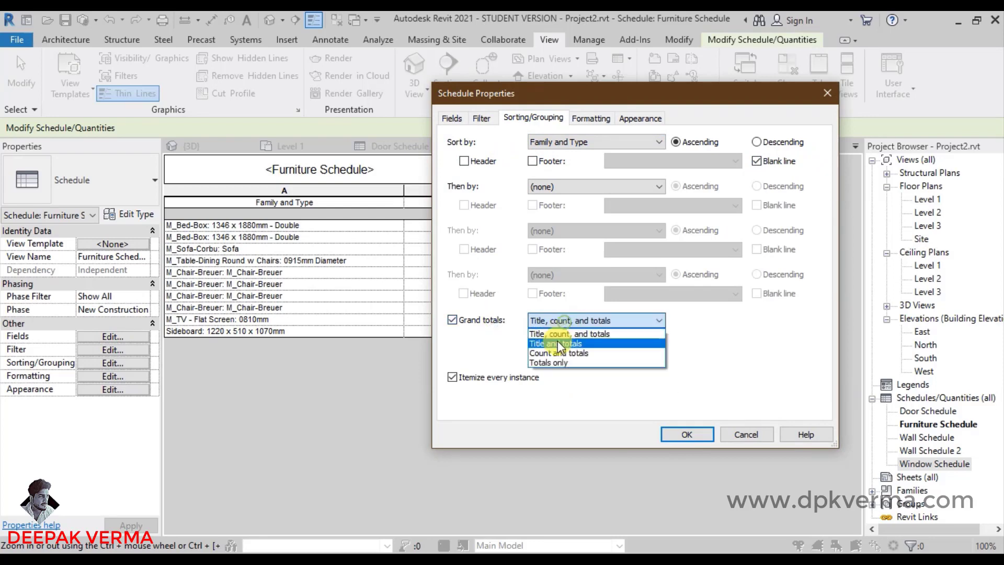
click(560, 353)
Format the furniture schedule's Cost field to calculate totals and apply the schedule properties.
click(589, 117)
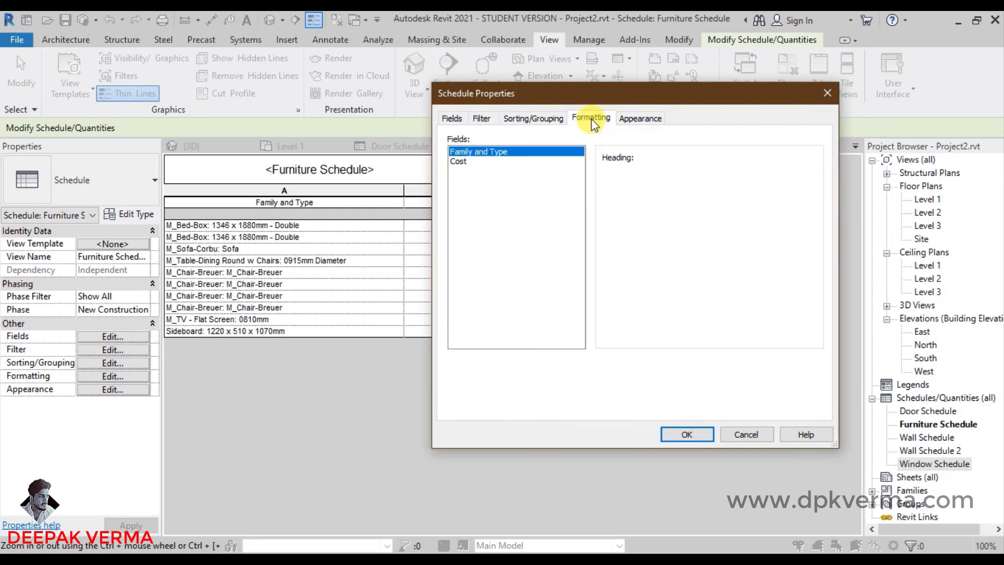
click(460, 161)
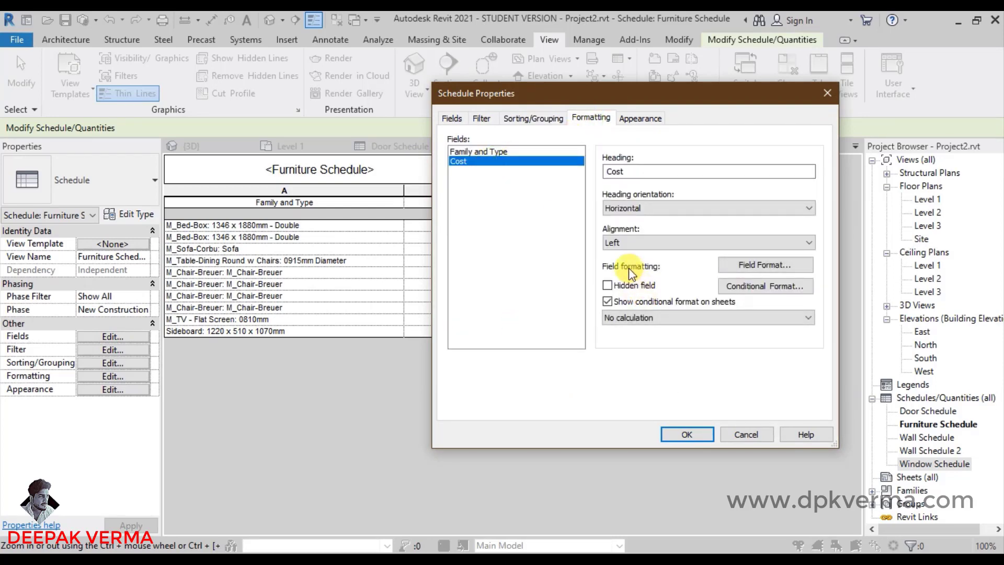
click(627, 317)
click(627, 335)
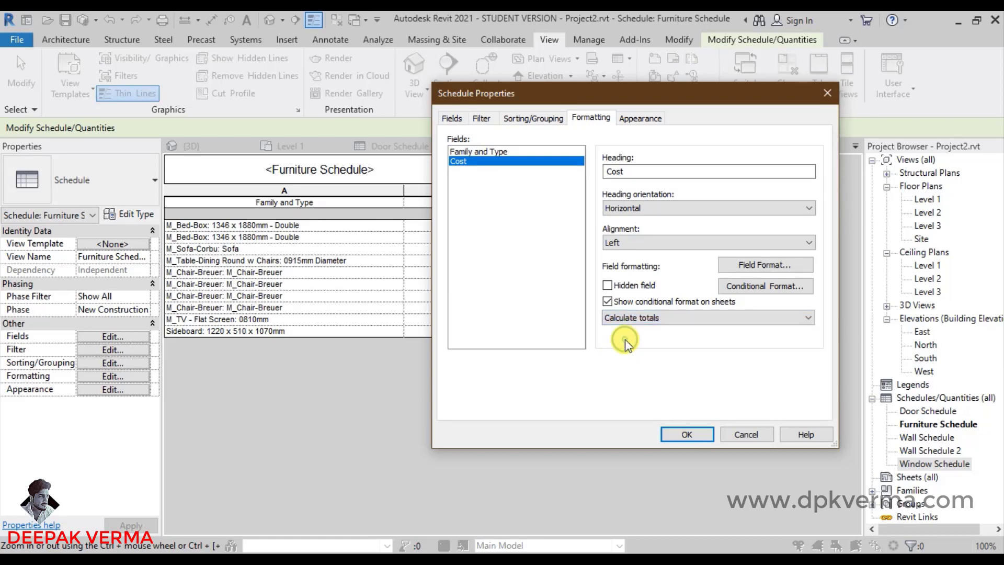
click(688, 433)
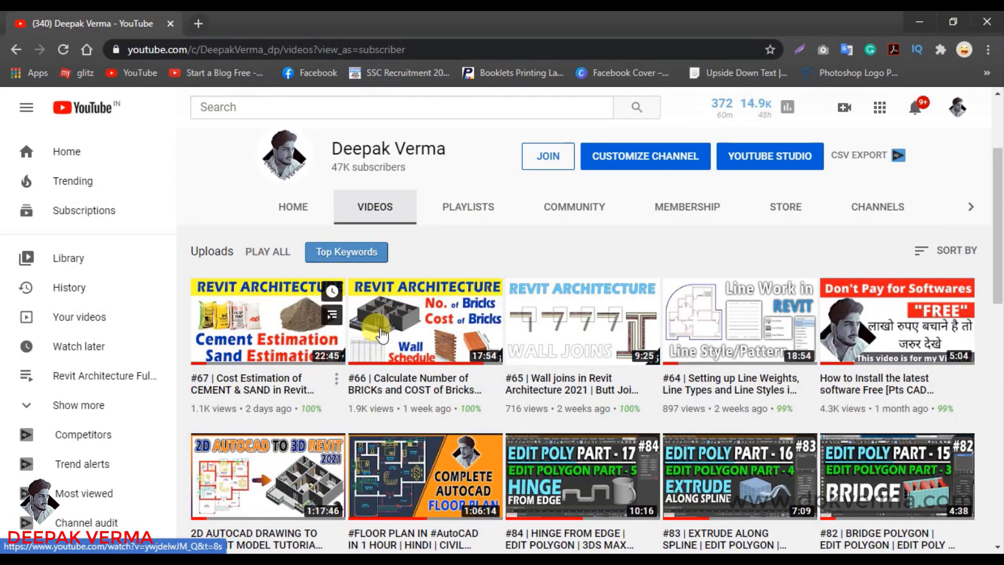
scroll(743, 324, down, 7)
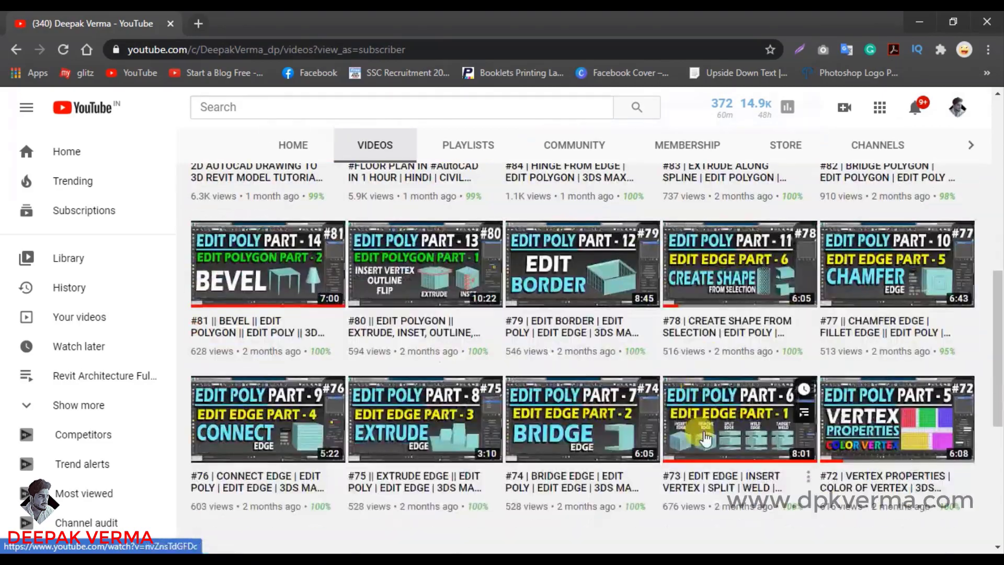
scroll(705, 438, down, 3)
scroll(706, 438, up, 10)
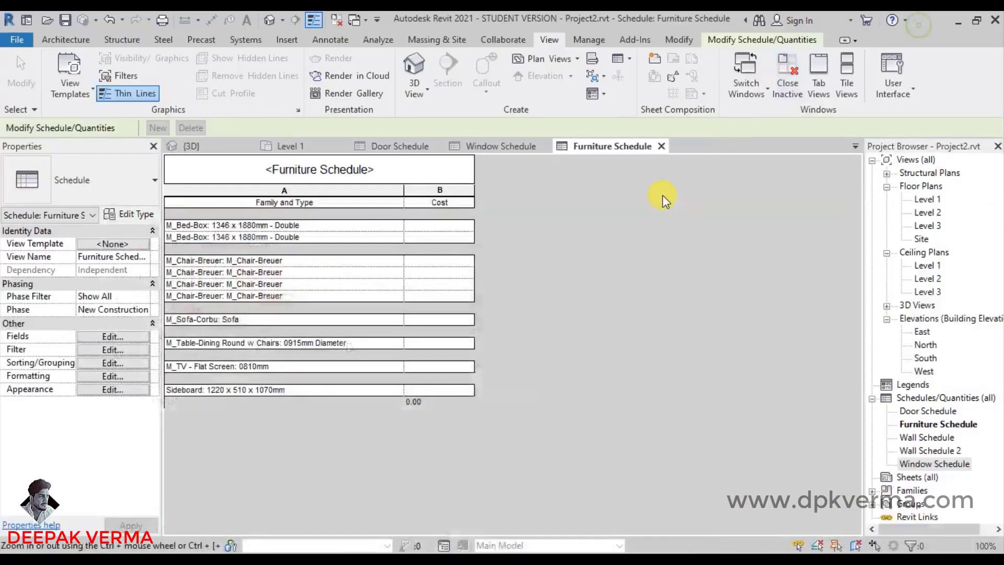
click(918, 22)
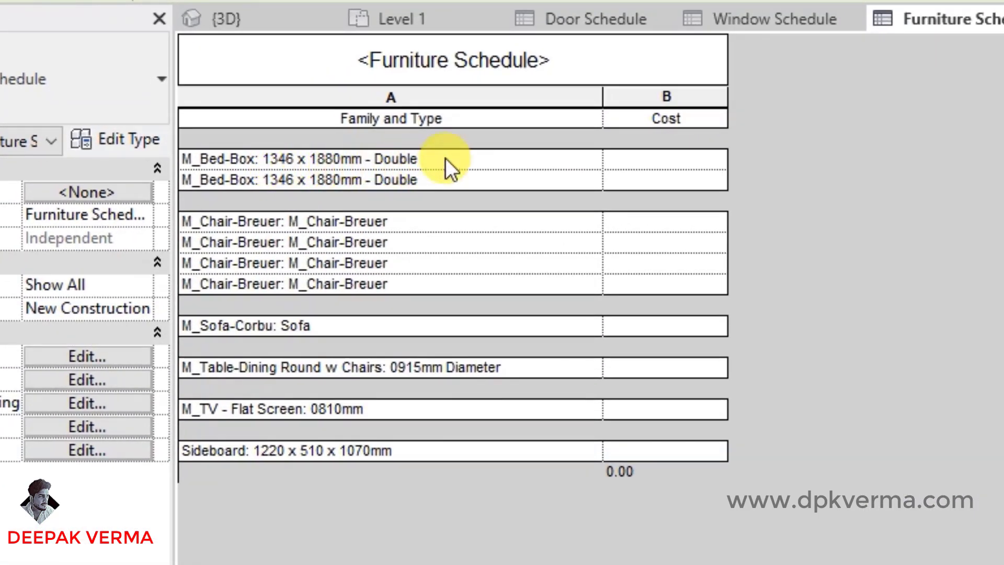
Set the cost of the M_Bed-Box 1346 x 1880mm - Double type to 14500 in the furniture schedule, applying it to all its elements.
click(629, 161)
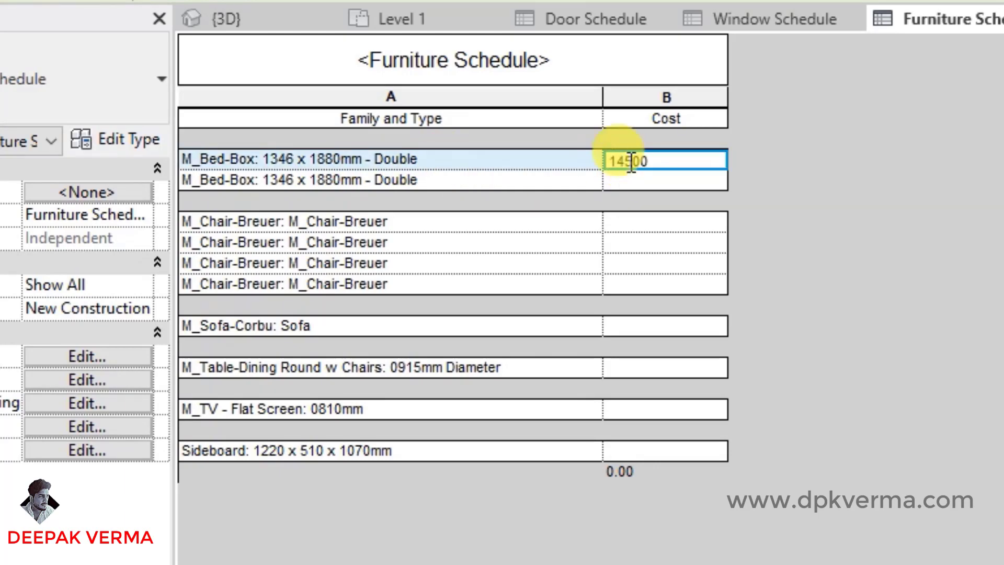
click(642, 180)
click(826, 297)
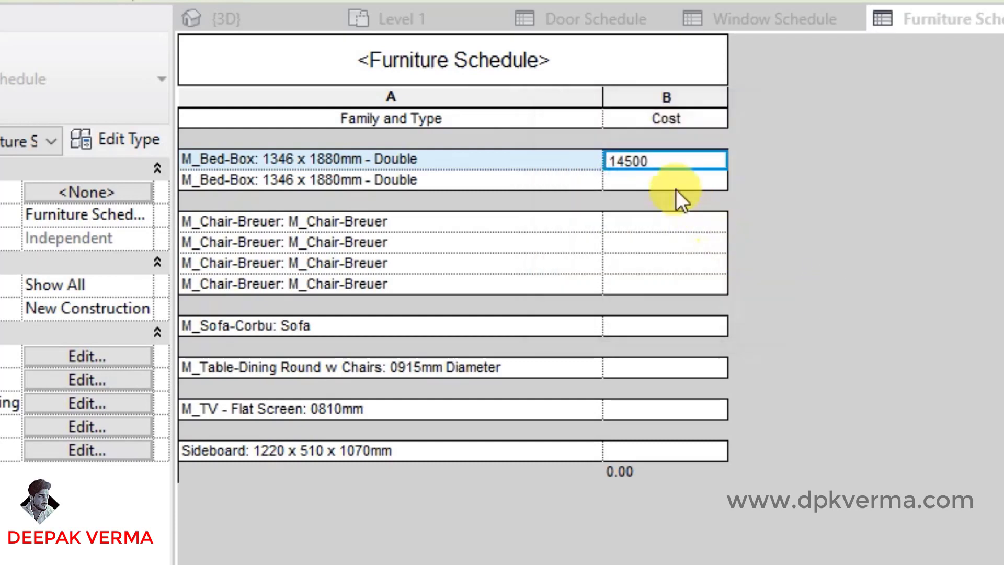
click(663, 178)
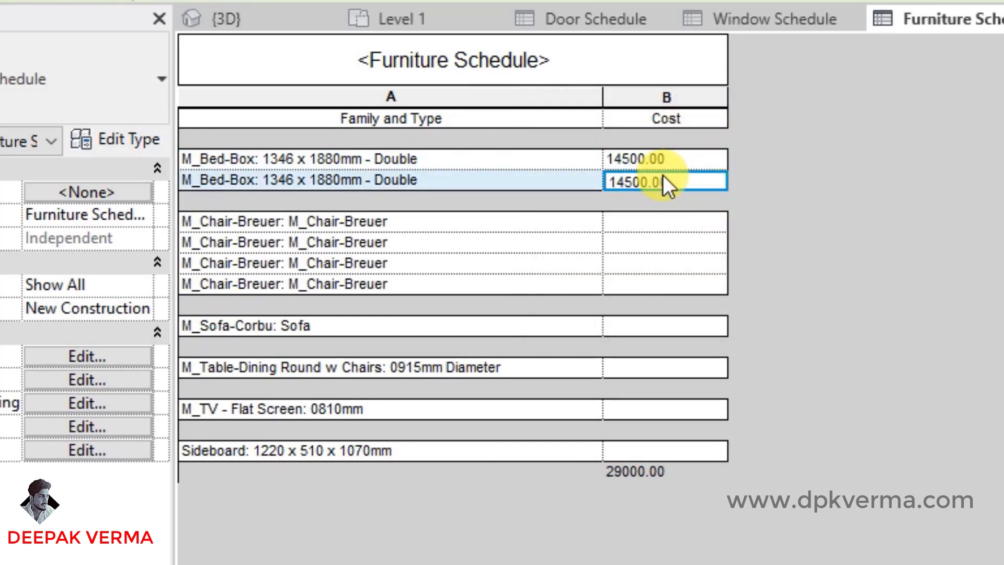
click(679, 173)
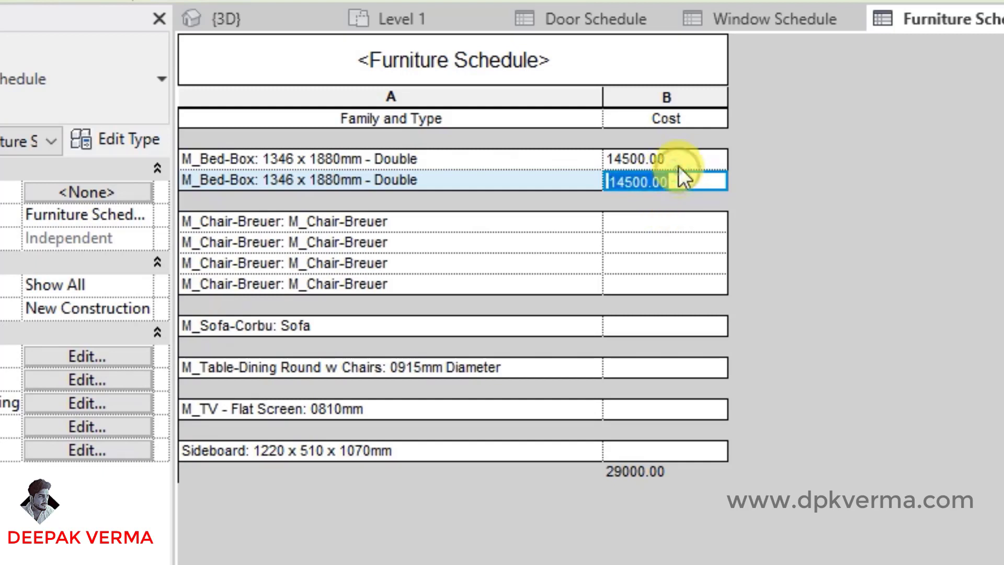
Set the cost of the M_Chair-Breuer type to 1200 and the M_Sofa-Corbu Sofa type to 18500, applying each to all its elements.
click(648, 220)
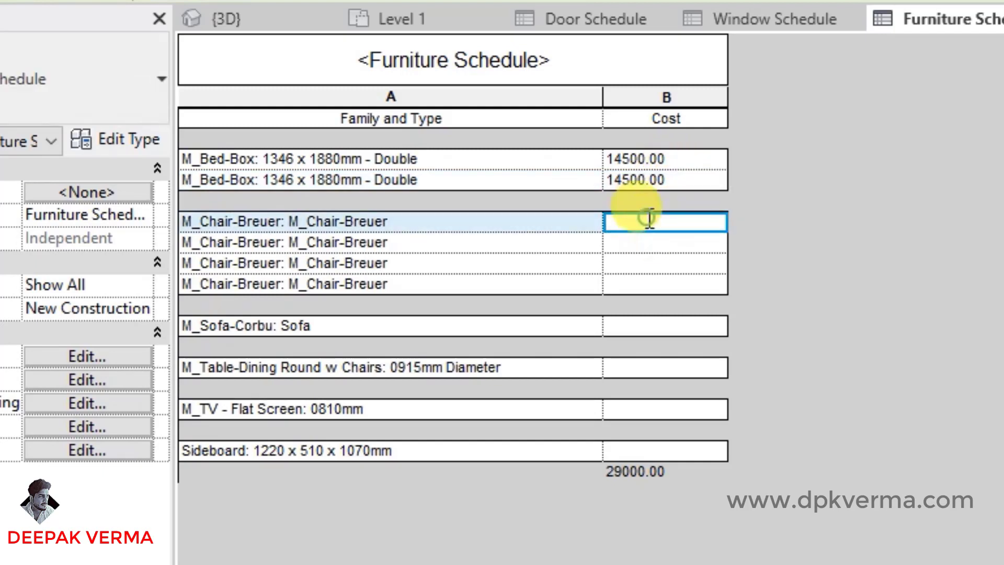
click(653, 254)
click(752, 299)
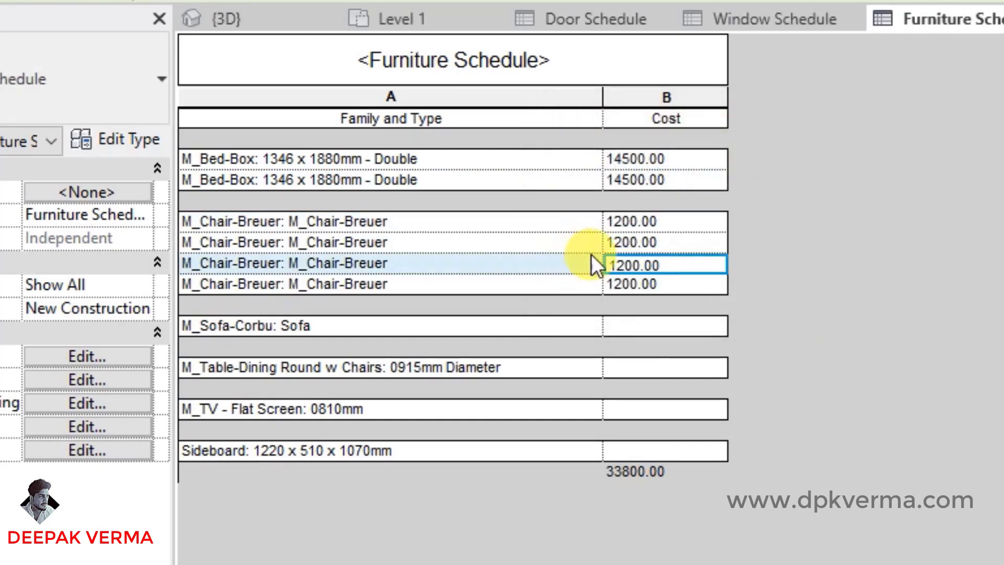
click(640, 324)
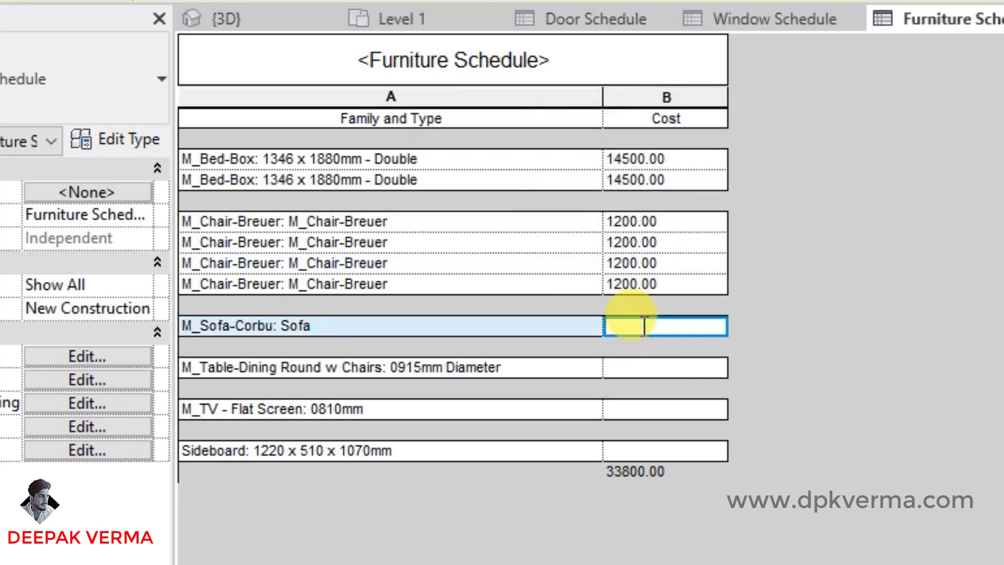
text(500)
click(682, 366)
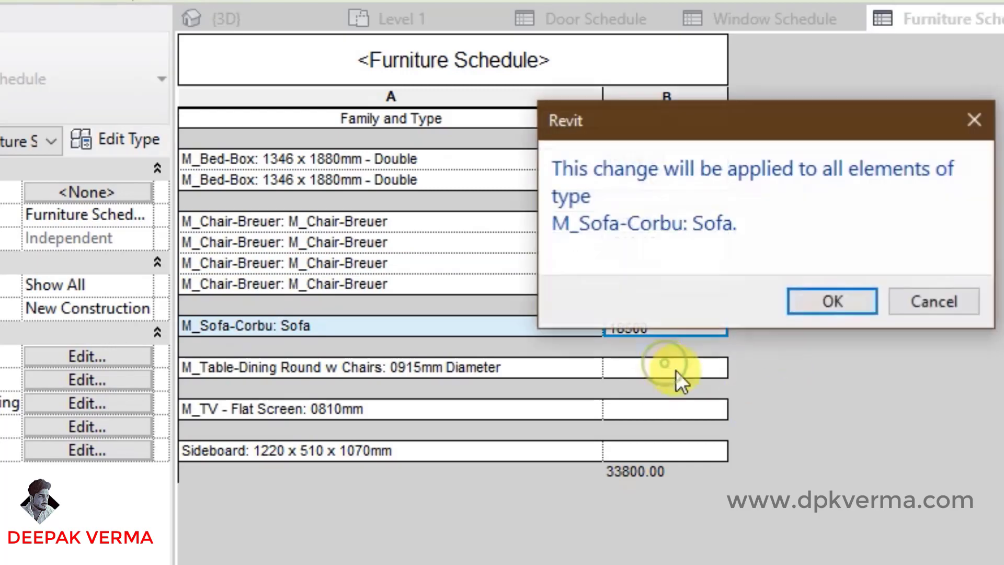
click(828, 307)
Set the cost of the 0915mm Diameter round dining table type to 13500 and the 0810mm flat screen TV type to 12000.
click(646, 372)
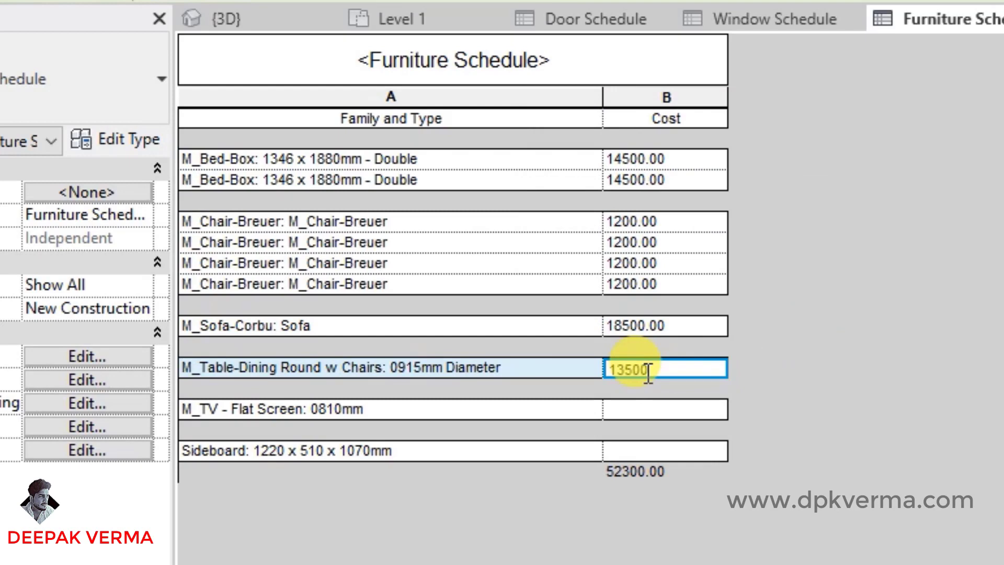
click(695, 348)
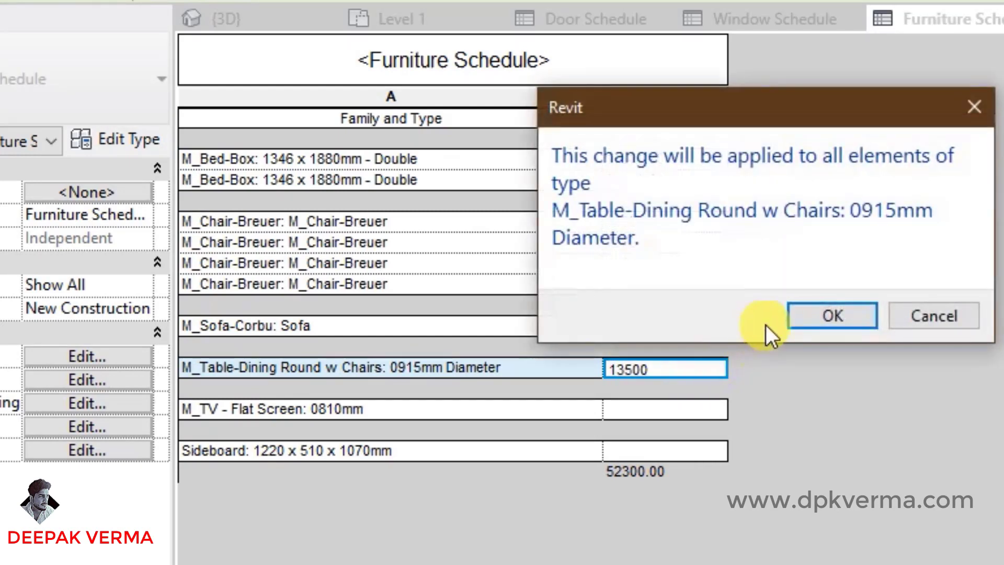
click(816, 310)
click(661, 410)
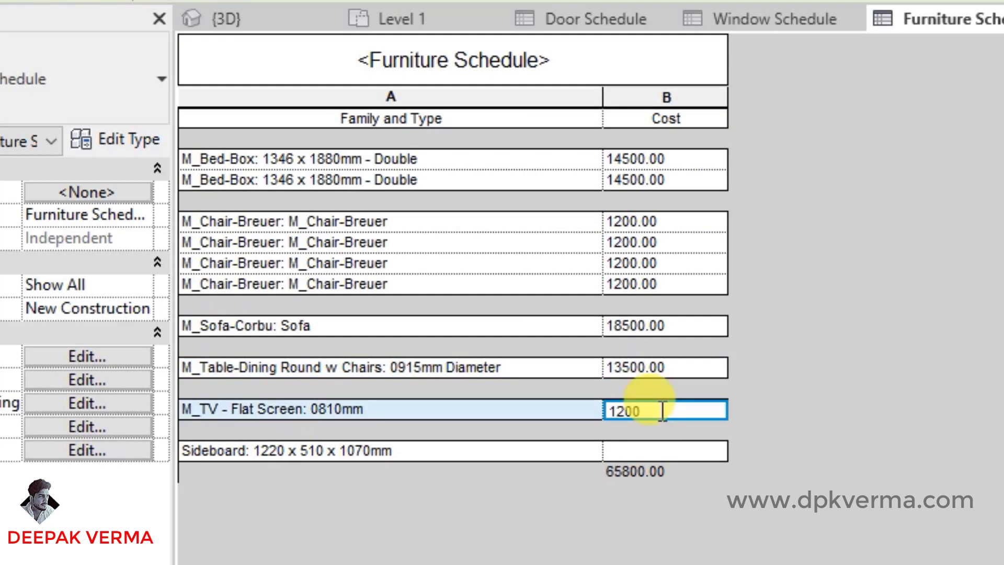
click(679, 319)
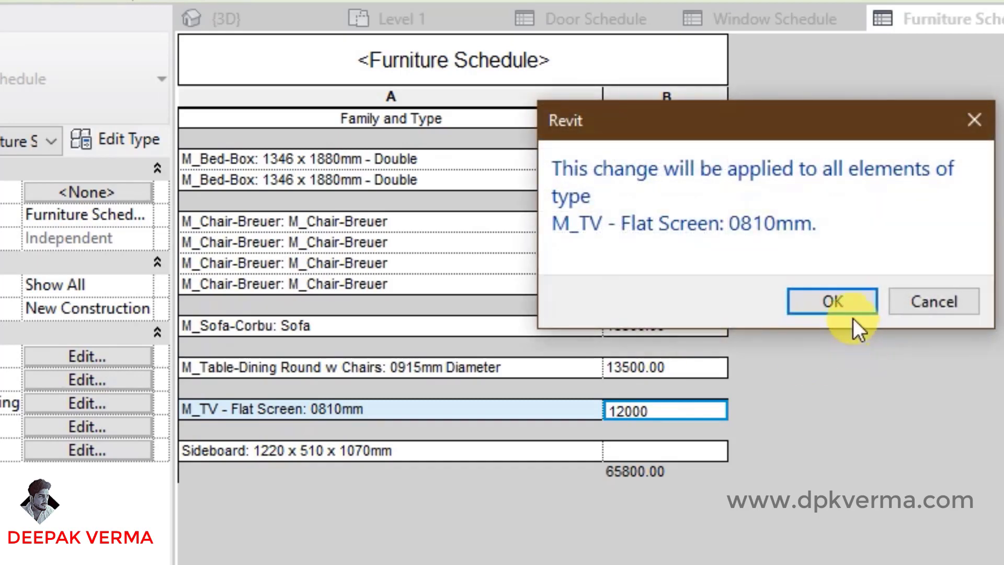
click(844, 305)
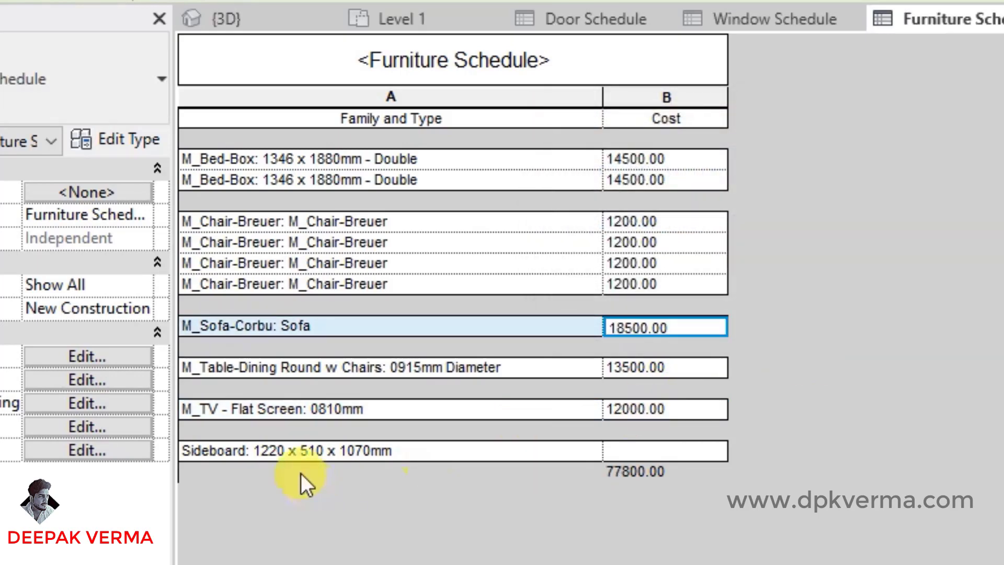
Set the cost of the Sideboard 1220 x 510 x 1070mm type to 1200, applying it to all its elements.
click(688, 449)
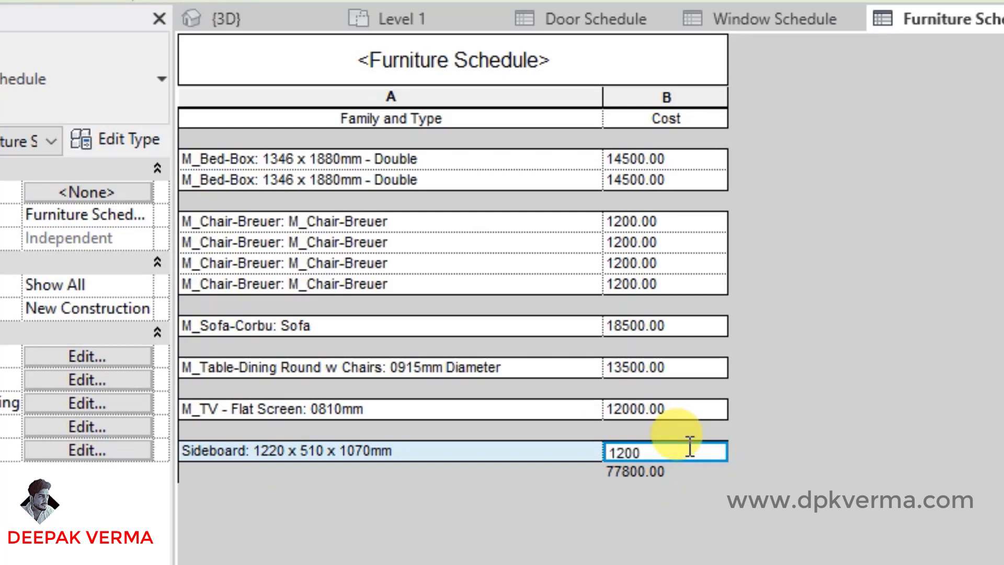
click(650, 365)
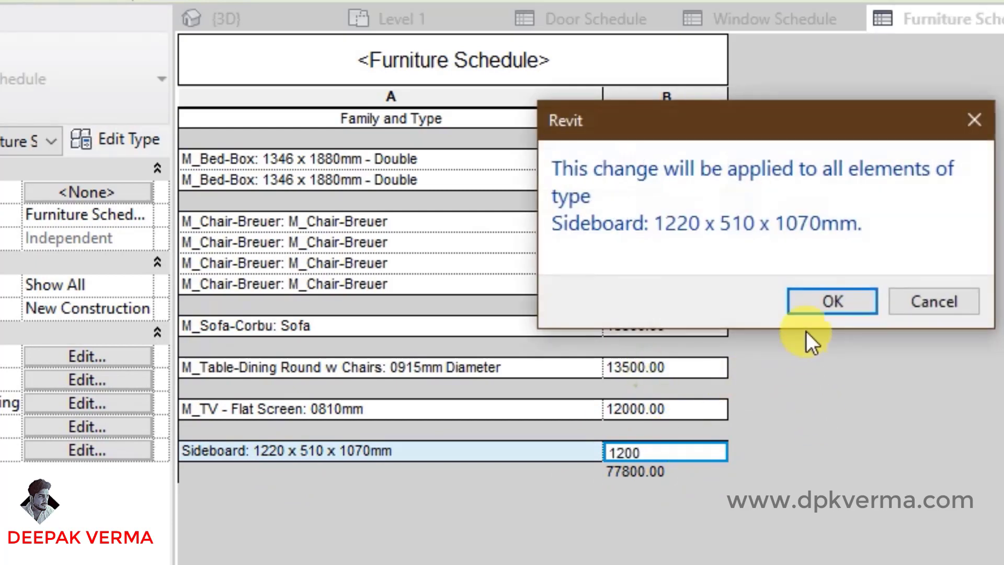
click(809, 305)
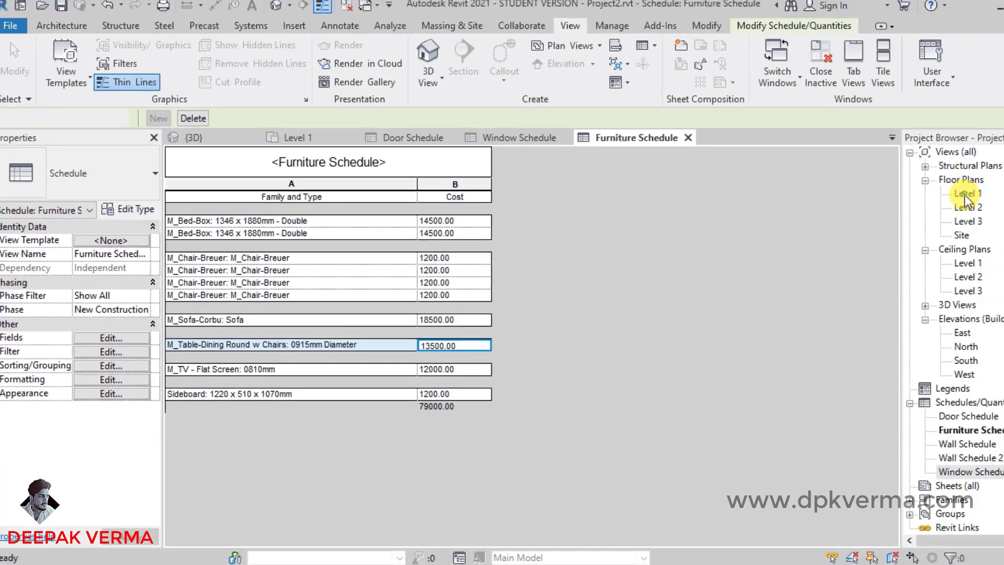
Open the Level 1 floor plan and check the Cost parameter in the round dining table's type properties.
double_click(928, 199)
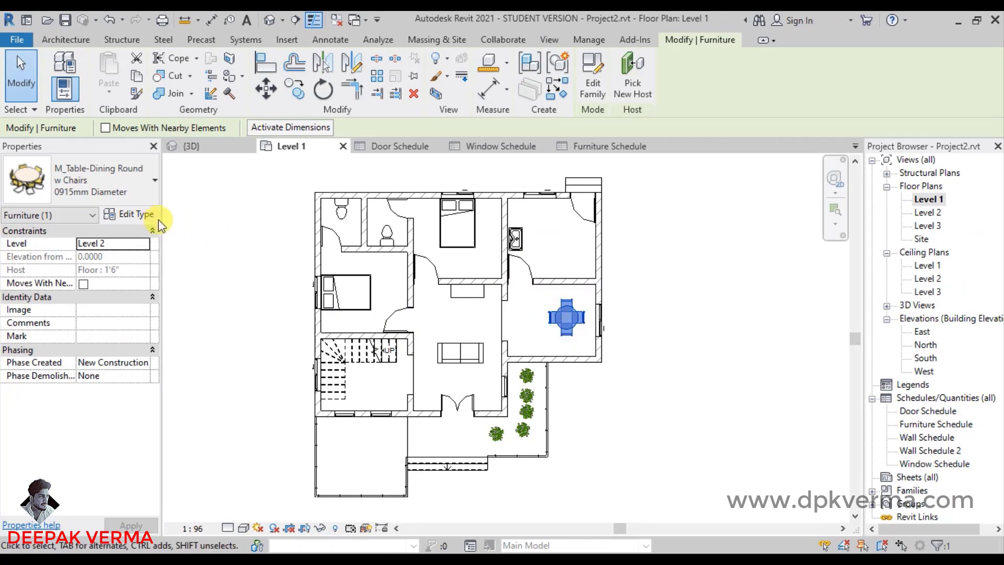
click(136, 215)
scroll(737, 262, down, 5)
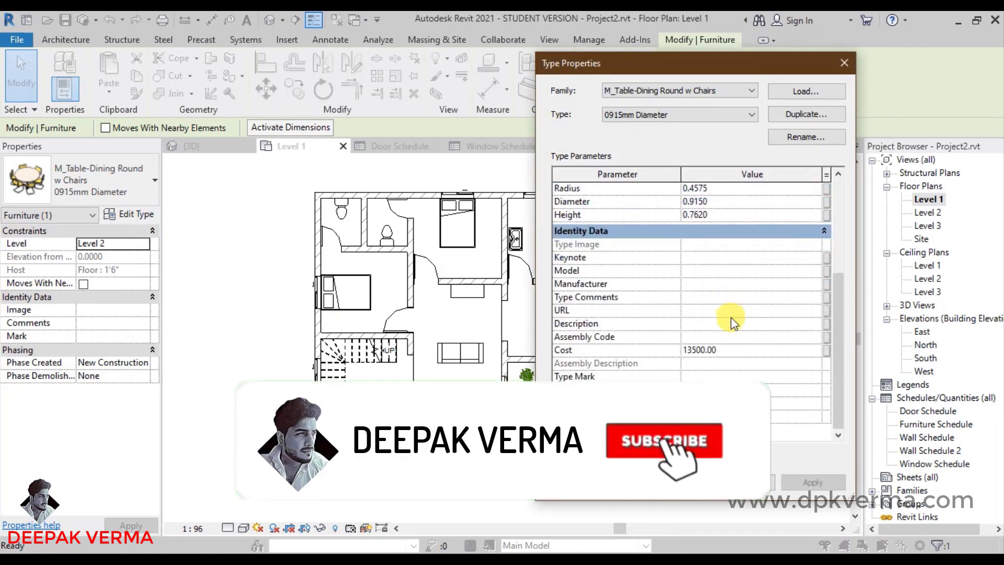
click(726, 352)
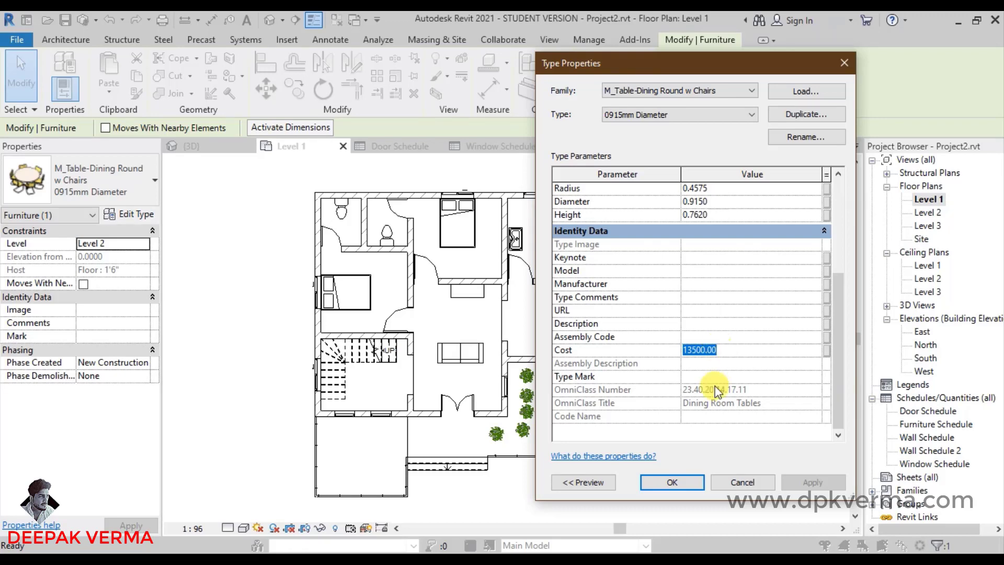
click(672, 482)
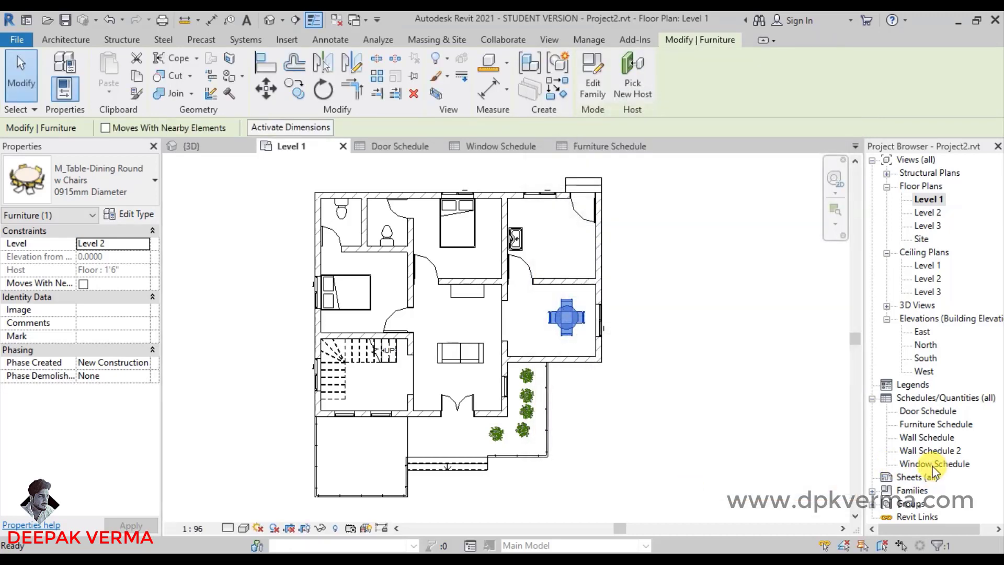
Review the cost totals in the furniture, door and window schedules and in Wall Schedule and Wall Schedule 2.
double_click(936, 424)
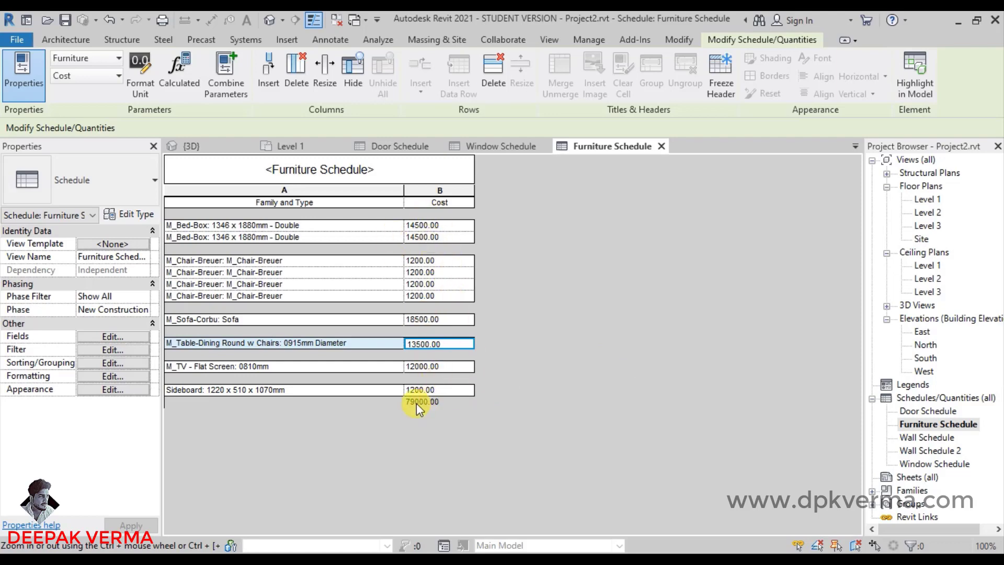
double_click(928, 411)
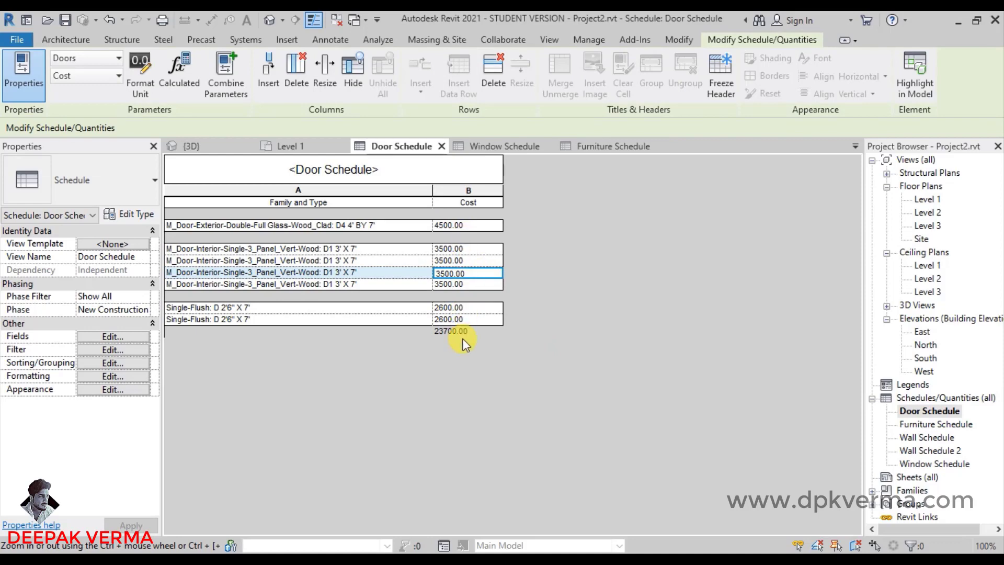
double_click(927, 464)
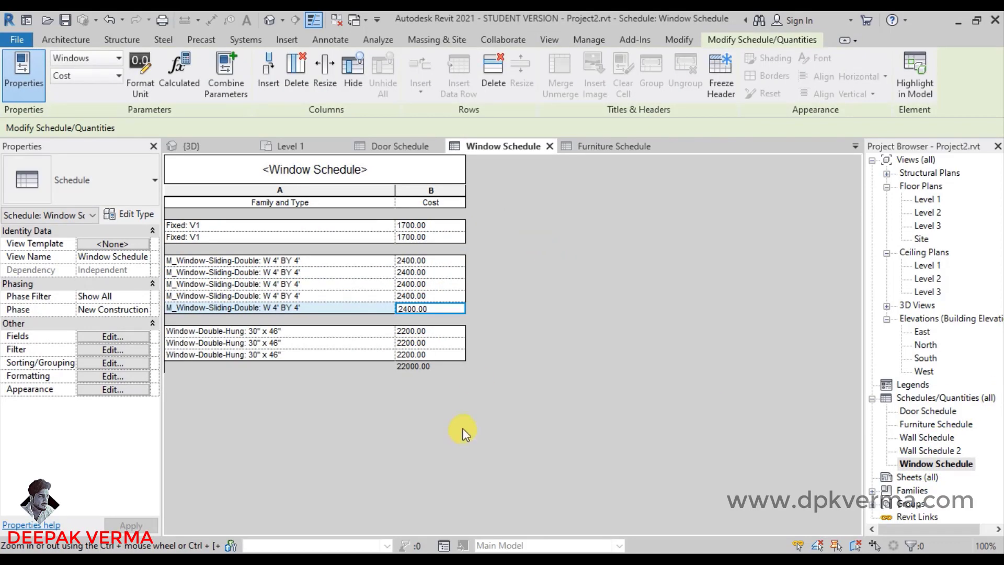
click(929, 435)
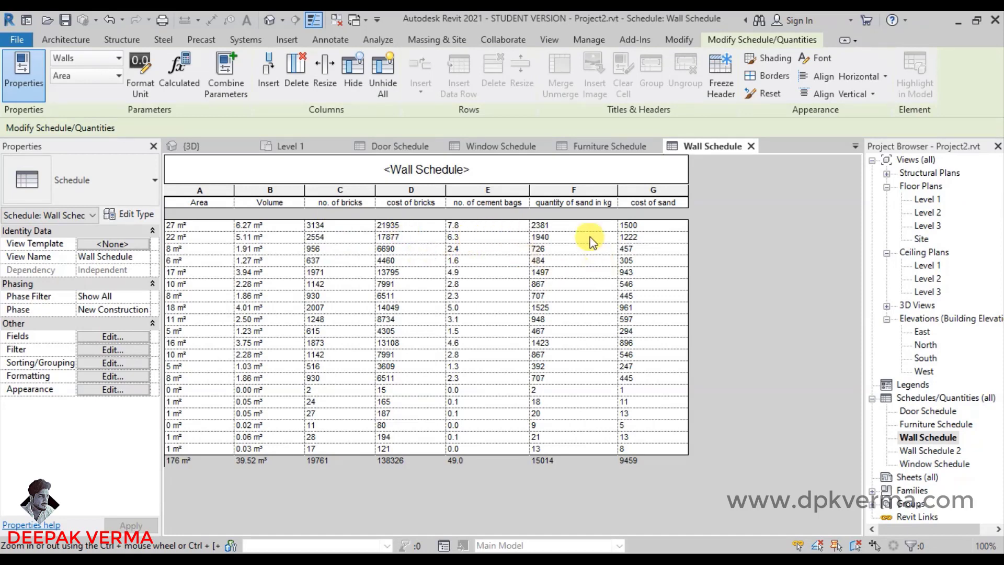
double_click(935, 449)
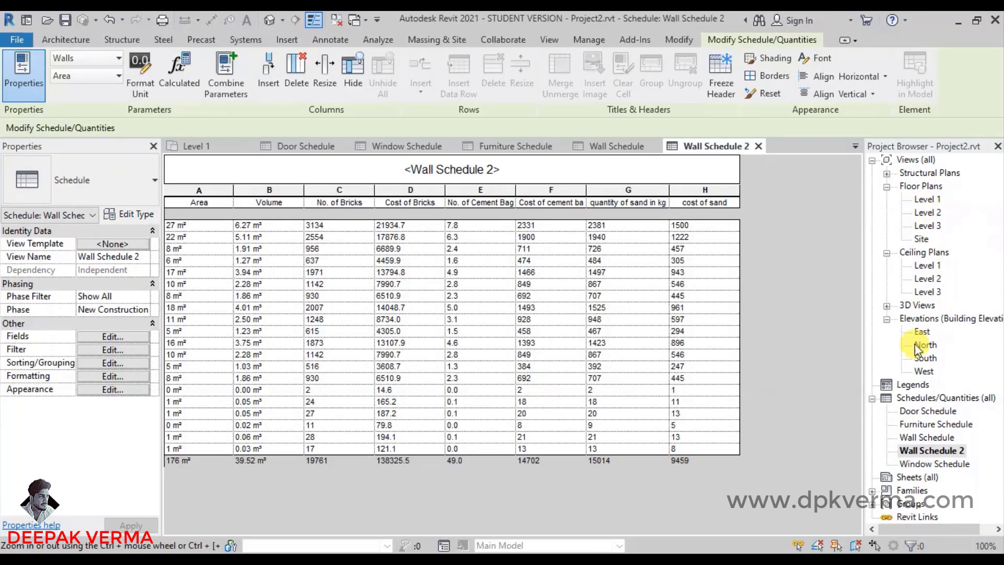
click(929, 411)
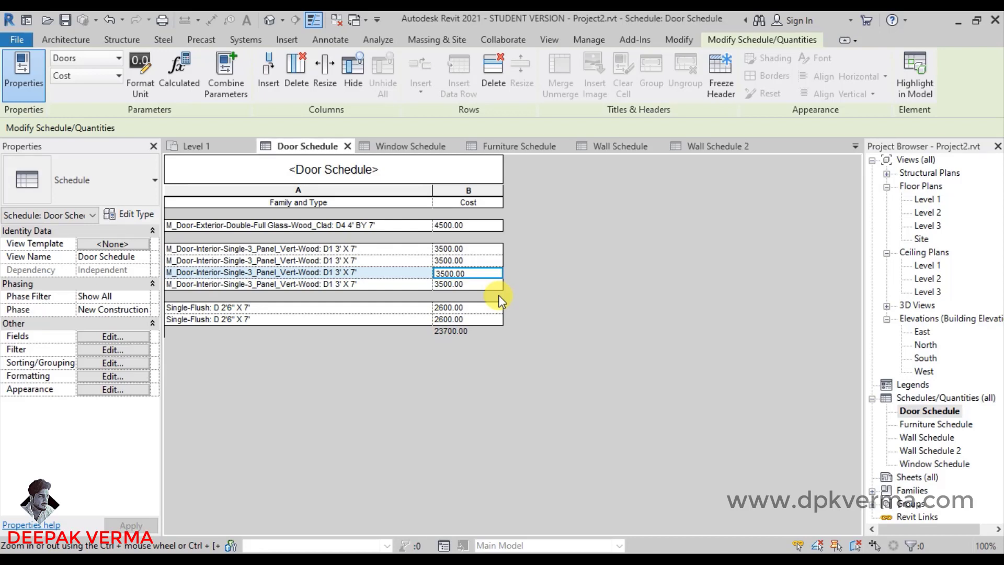
Return to the Level 1 floor plan, then open the default 3D view and examine the whole house model.
double_click(927, 199)
click(566, 316)
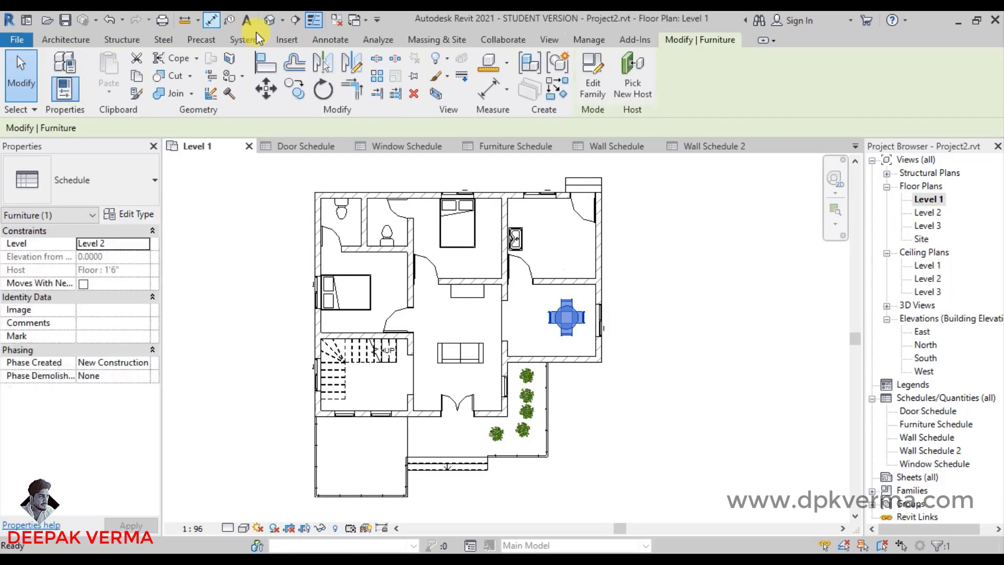
click(268, 21)
key(Escape)
scroll(538, 360, down, 3)
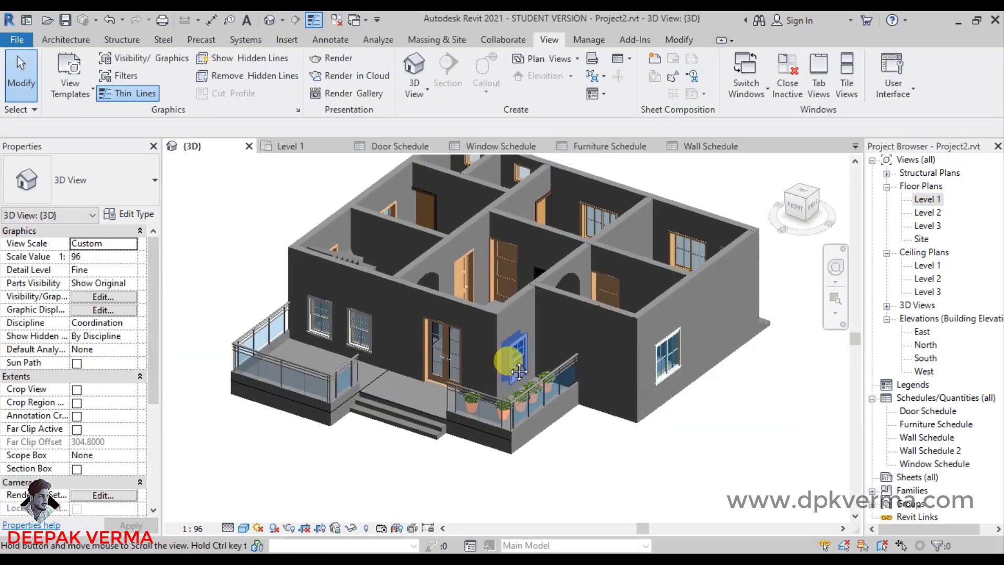
middle_drag(607, 449, 608, 473)
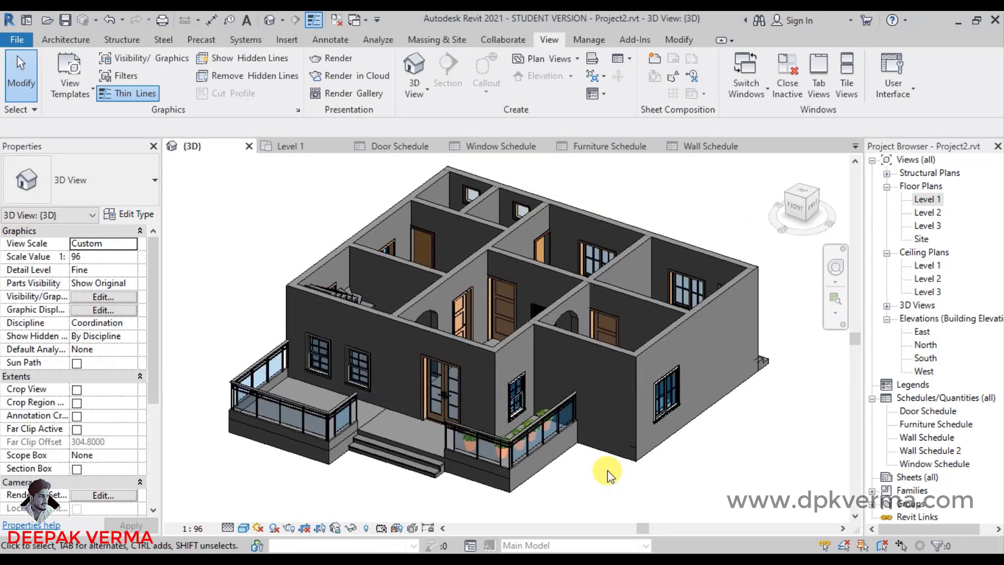